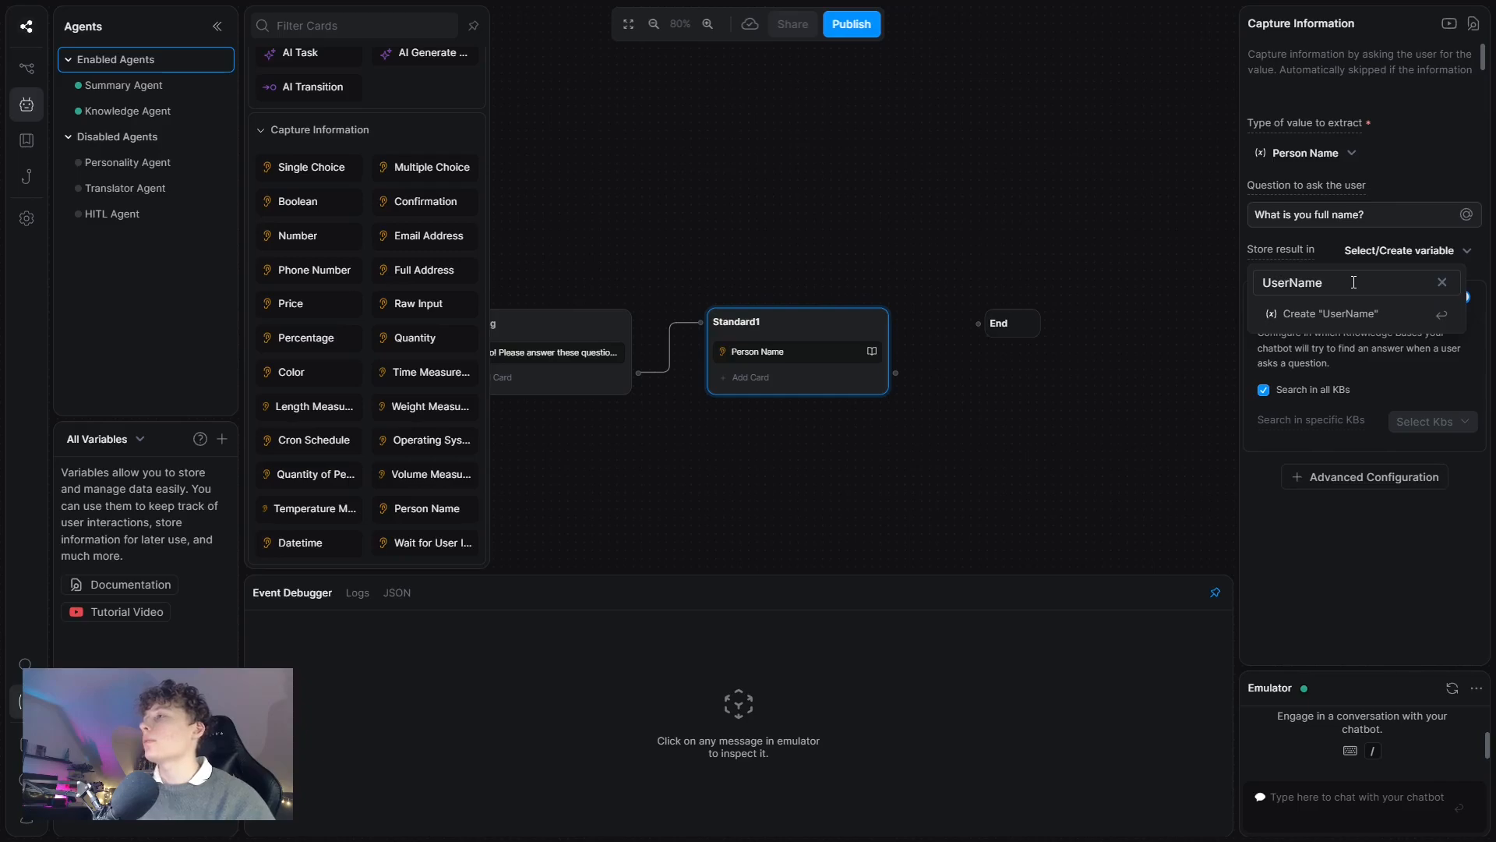
# Create the UserName variable, then reselect the Standard1 node.
pyautogui.click(1340, 314)
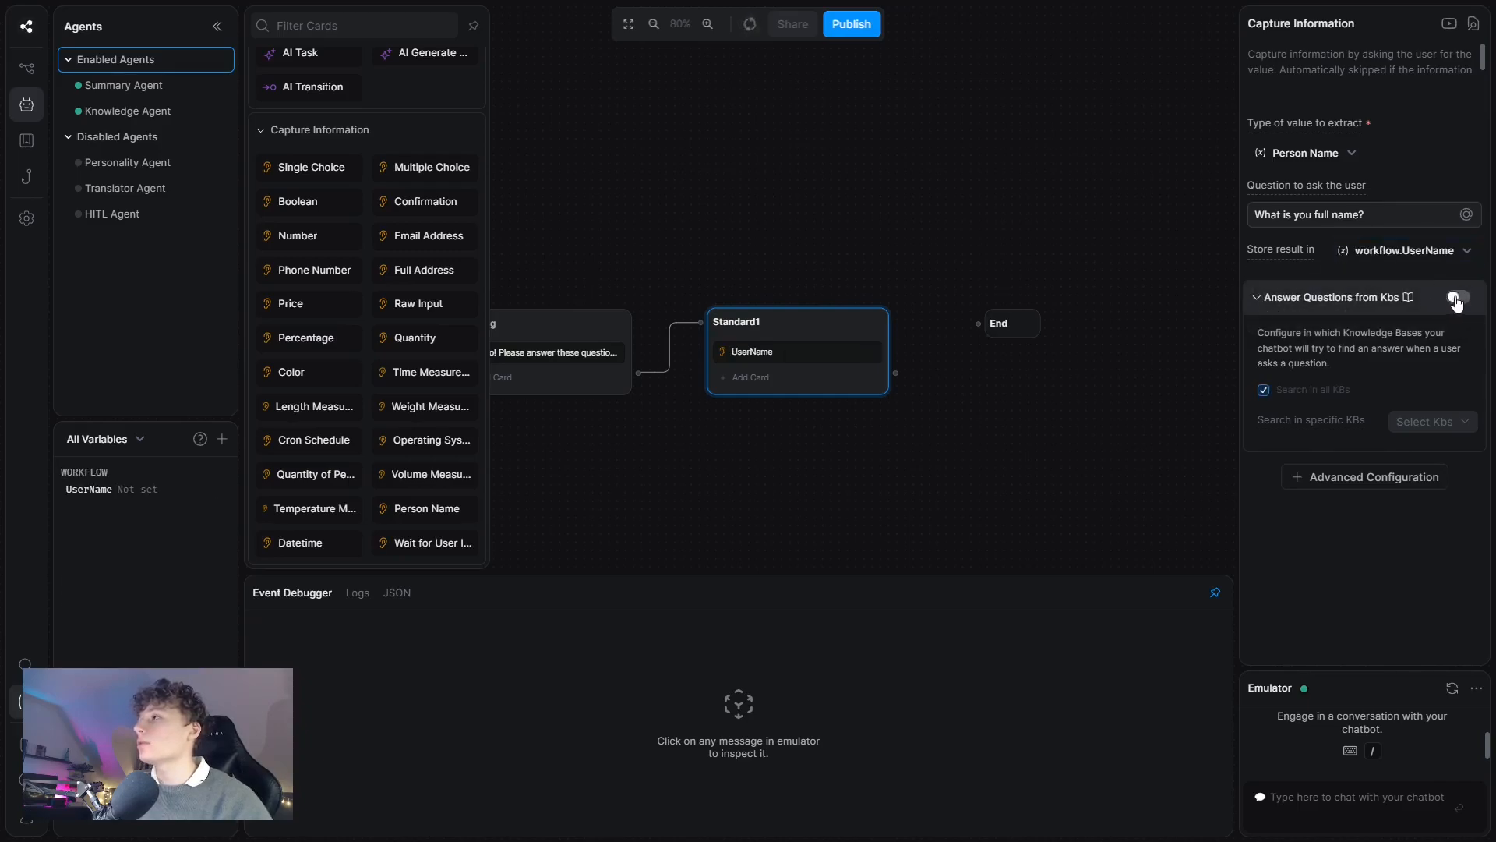
pyautogui.click(904, 336)
pyautogui.click(839, 377)
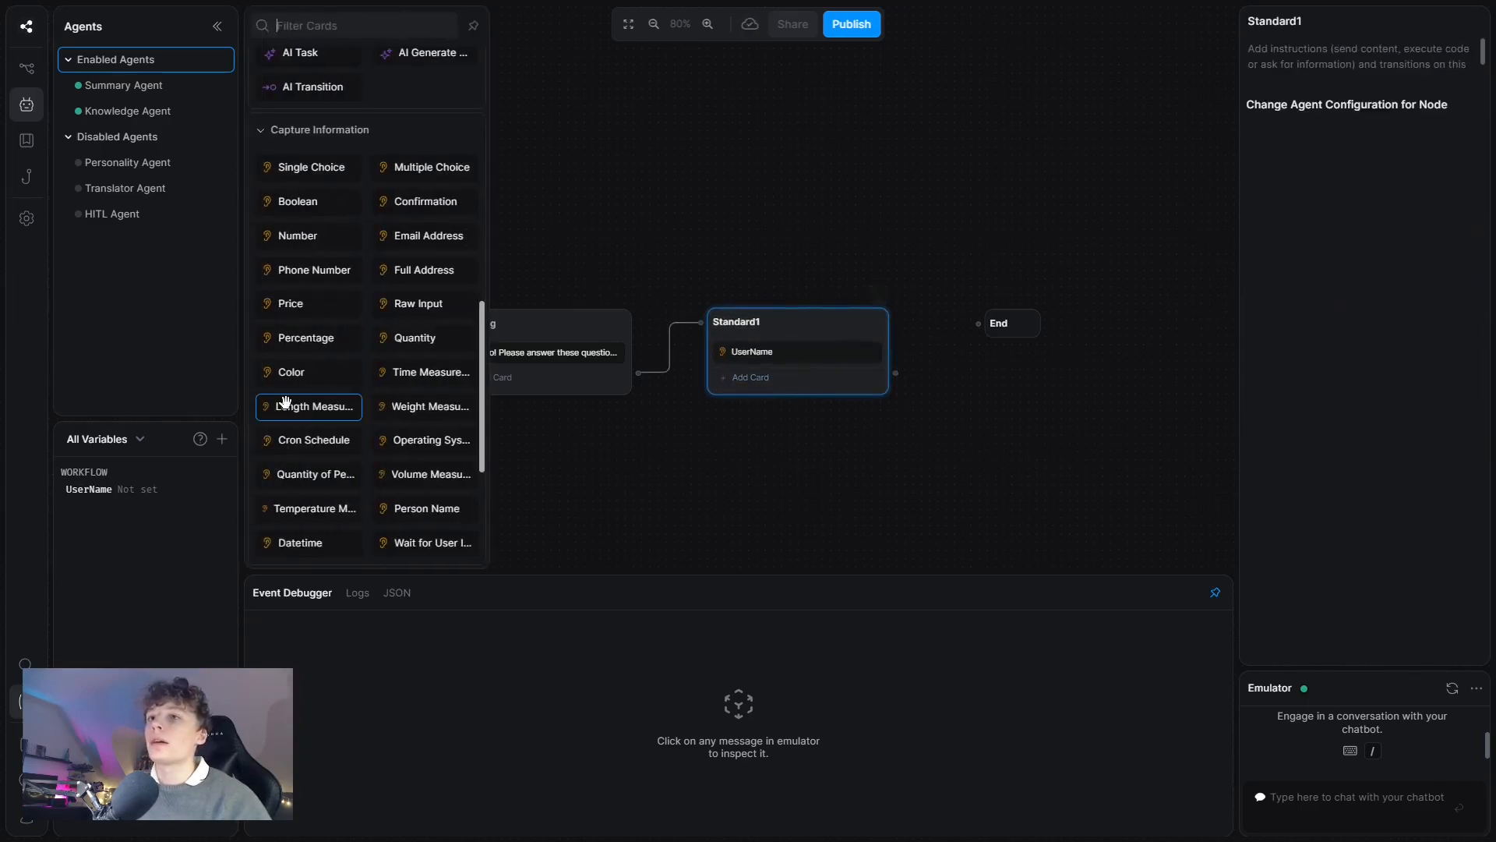
pyautogui.scroll(-2, 329, 189)
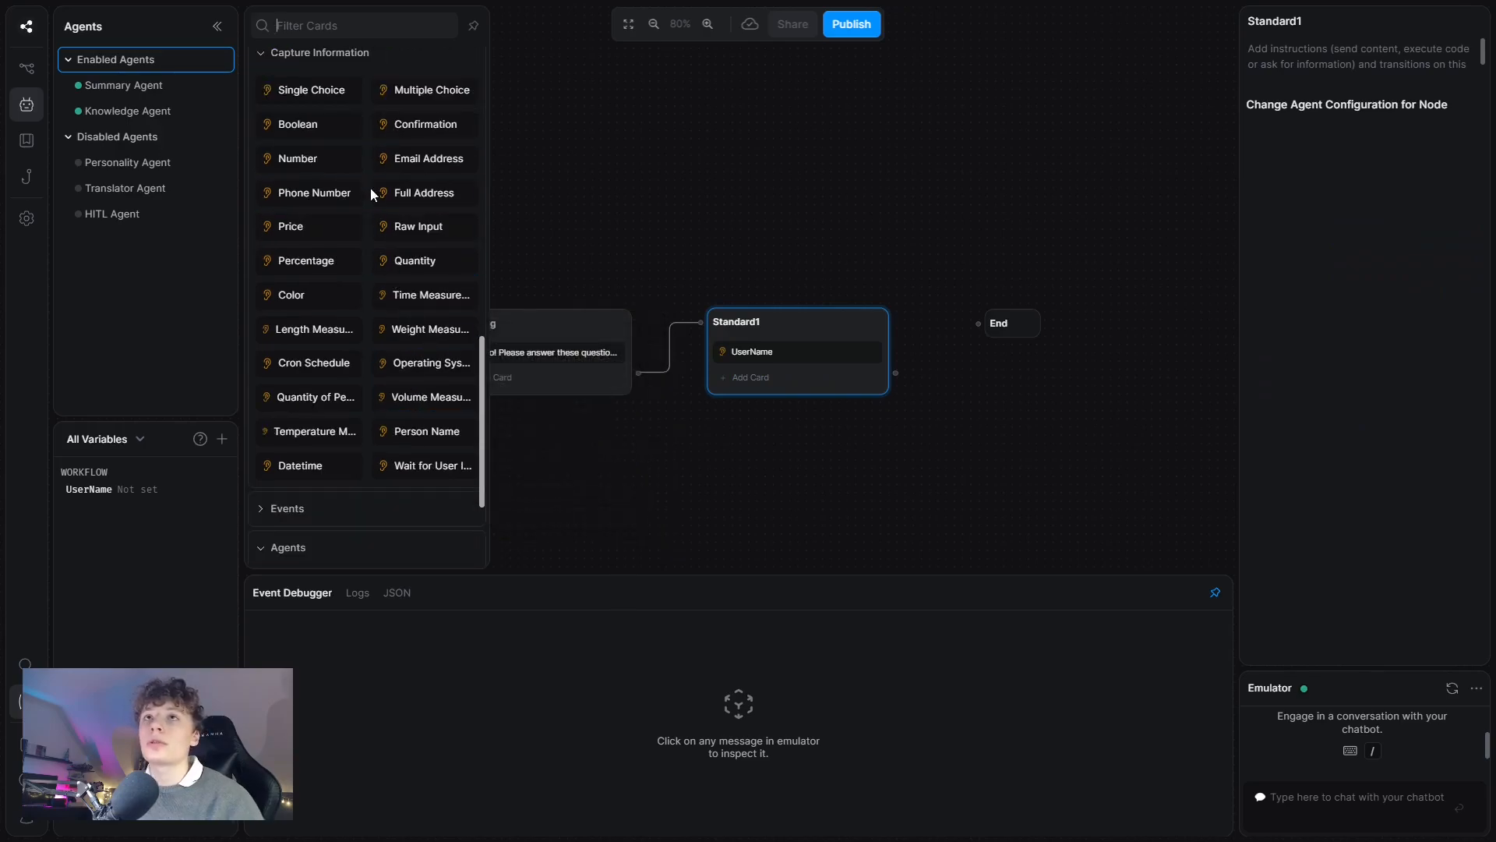
pyautogui.scroll(4, 335, 183)
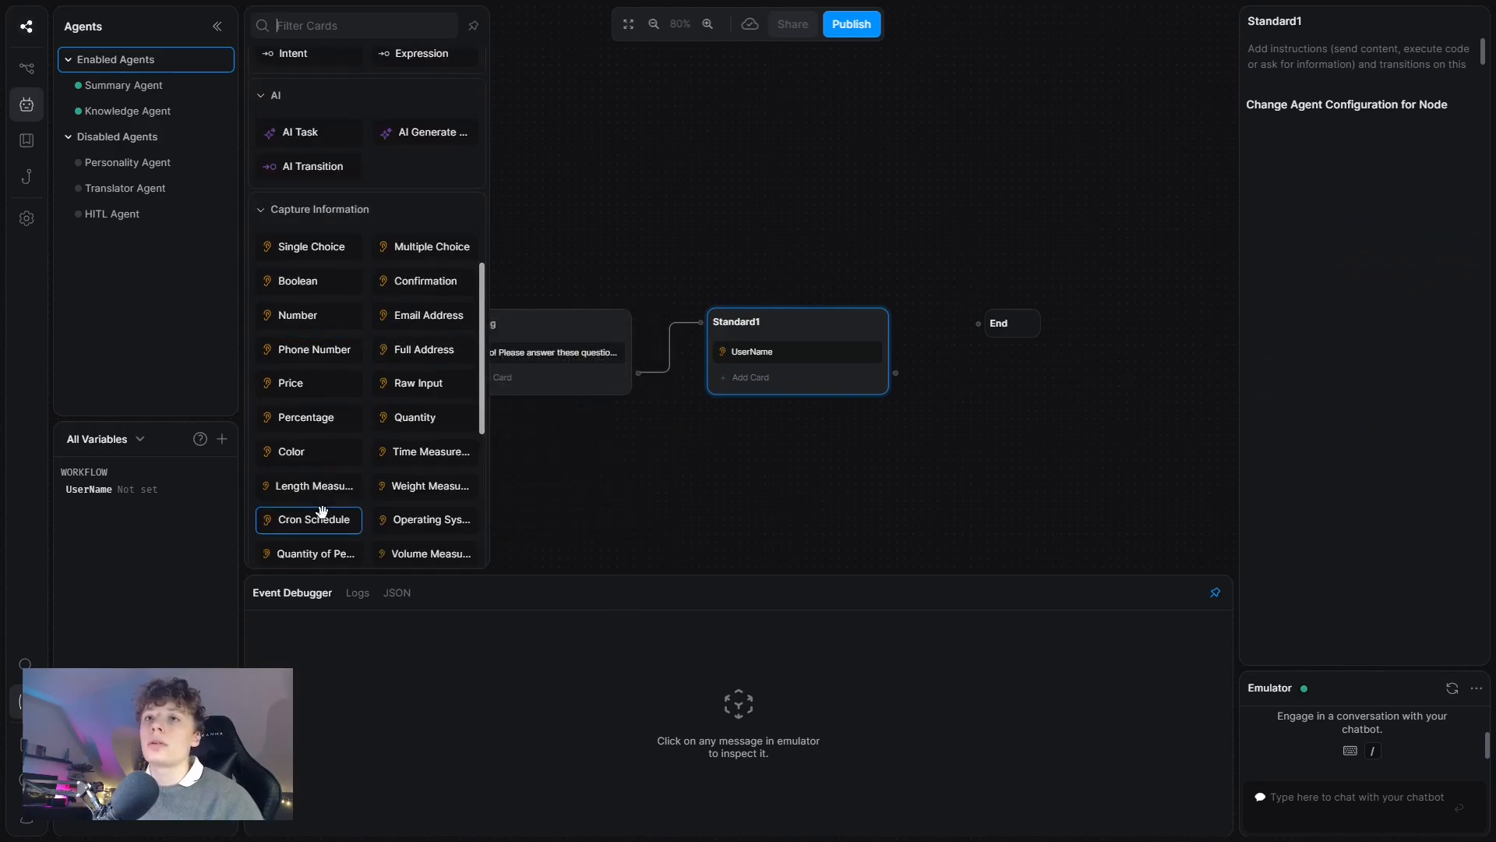
# Add a Raw Input card asking 'What is your favourite movie?' stored in new variable UserMovie.
pyautogui.click(421, 382)
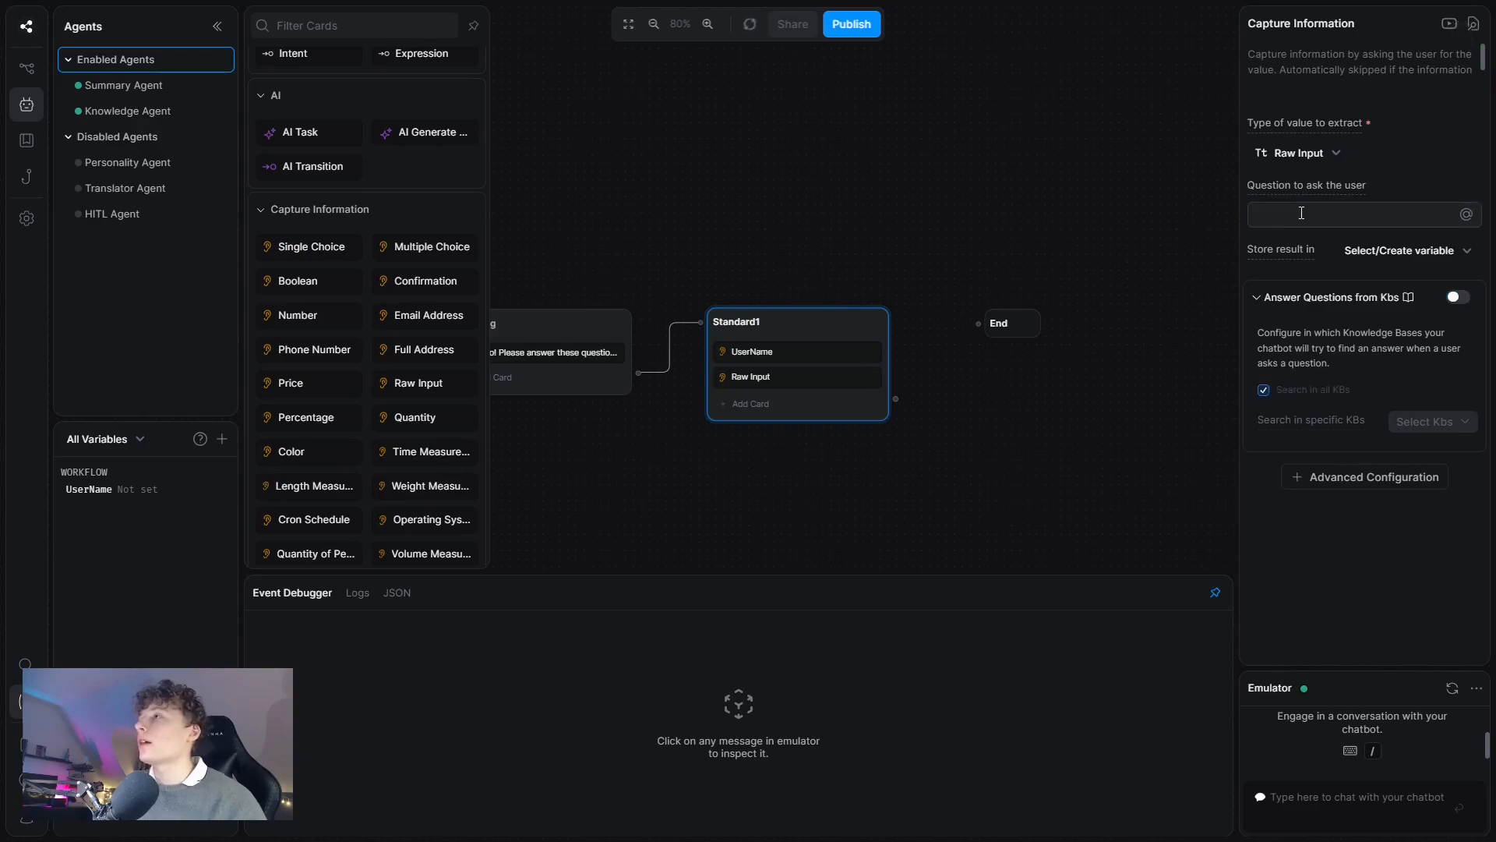
pyautogui.write('What is your favourite movie?')
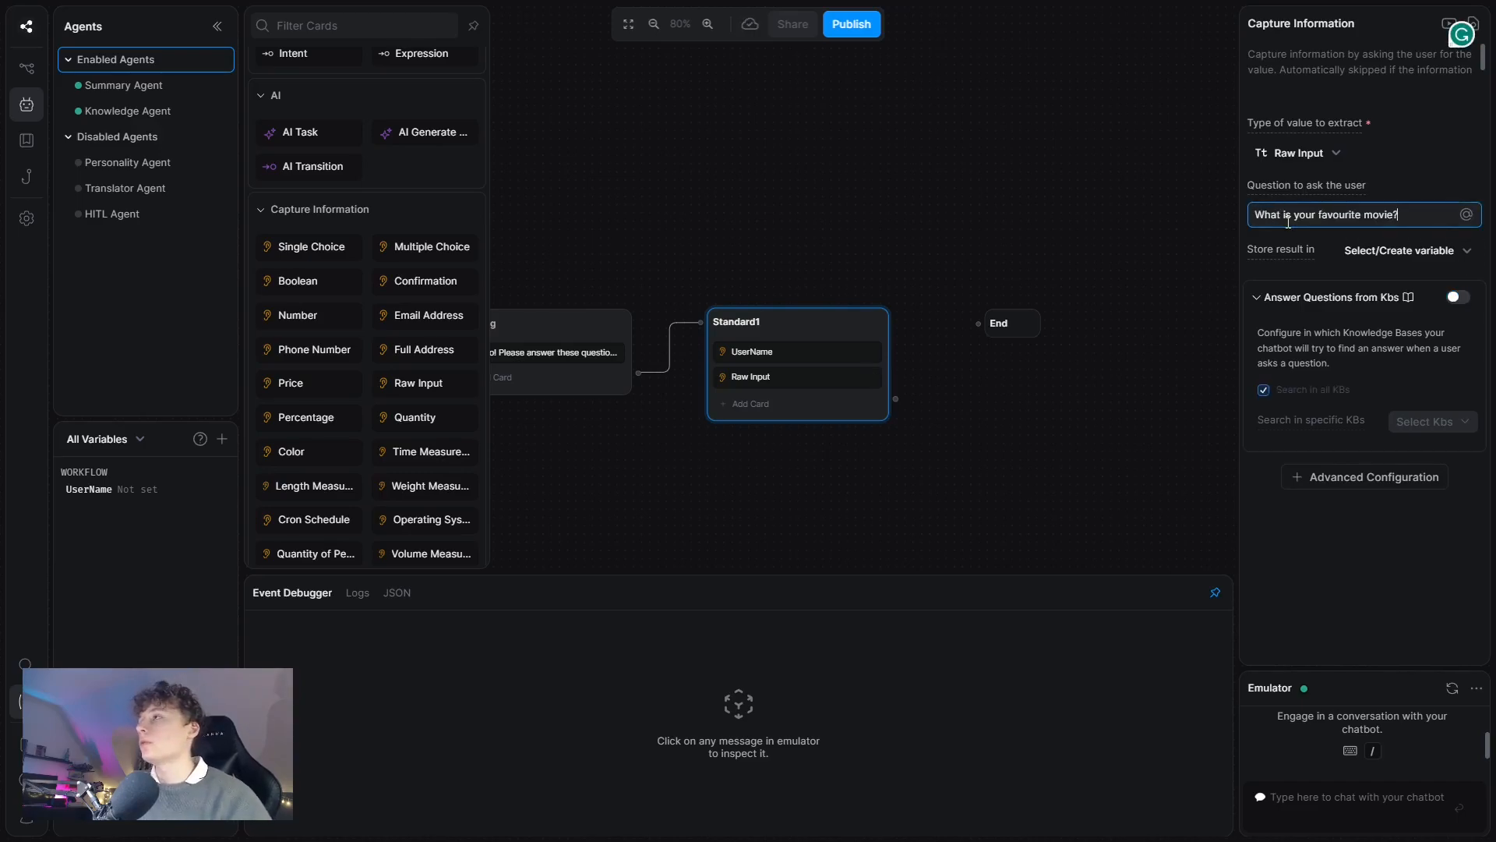
pyautogui.click(1384, 264)
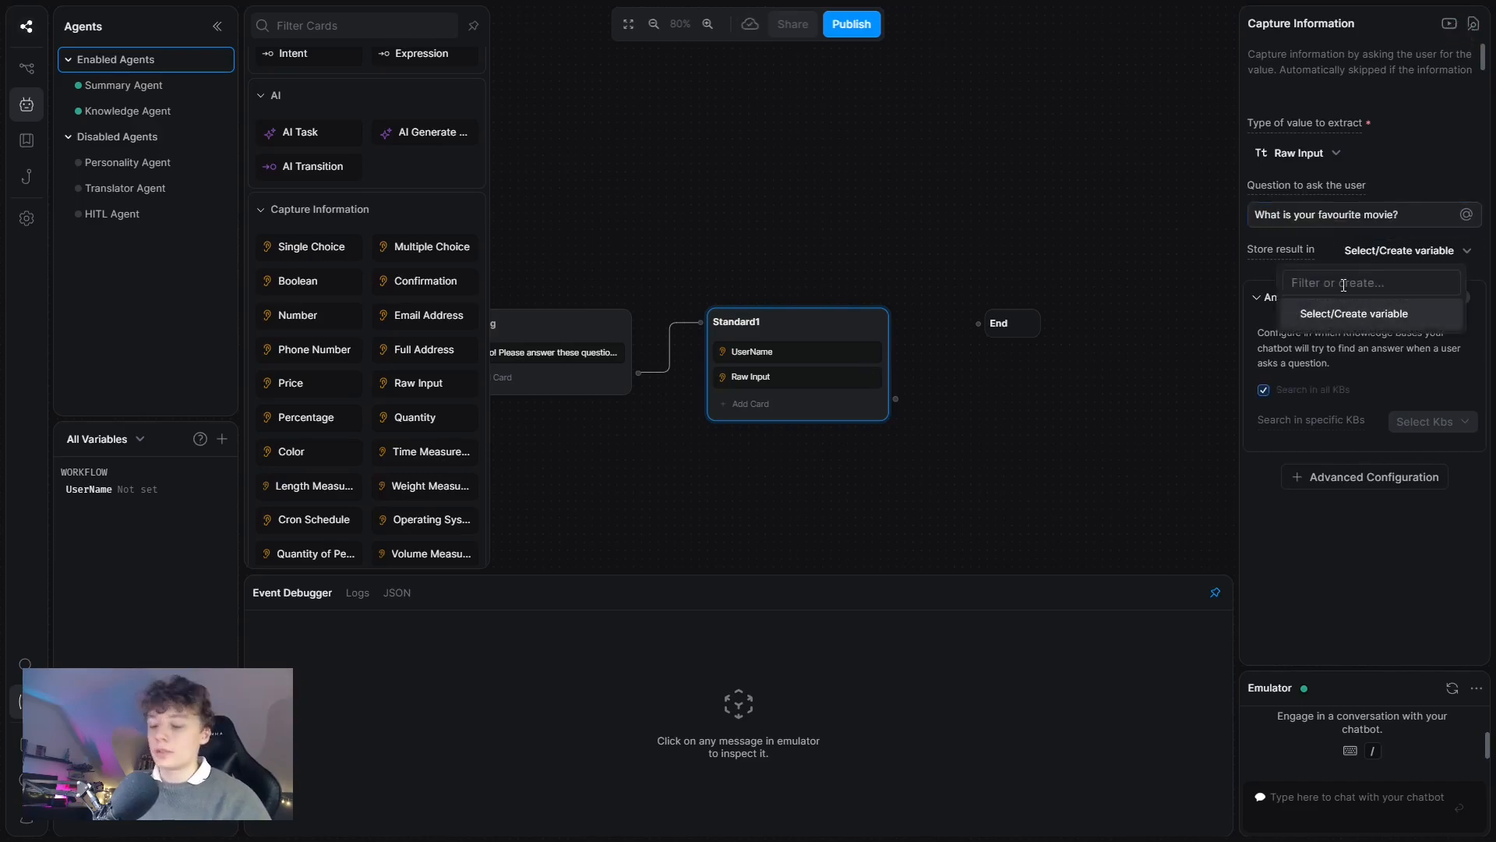
pyautogui.click(1343, 286)
pyautogui.write('UserNM')
pyautogui.press('BackSpace')
pyautogui.press('BackSpace')
pyautogui.write('Movie')
pyautogui.press('Return')
# Review the UserName and UserMovie cards' settings and reselect Standard1.
pyautogui.click(799, 352)
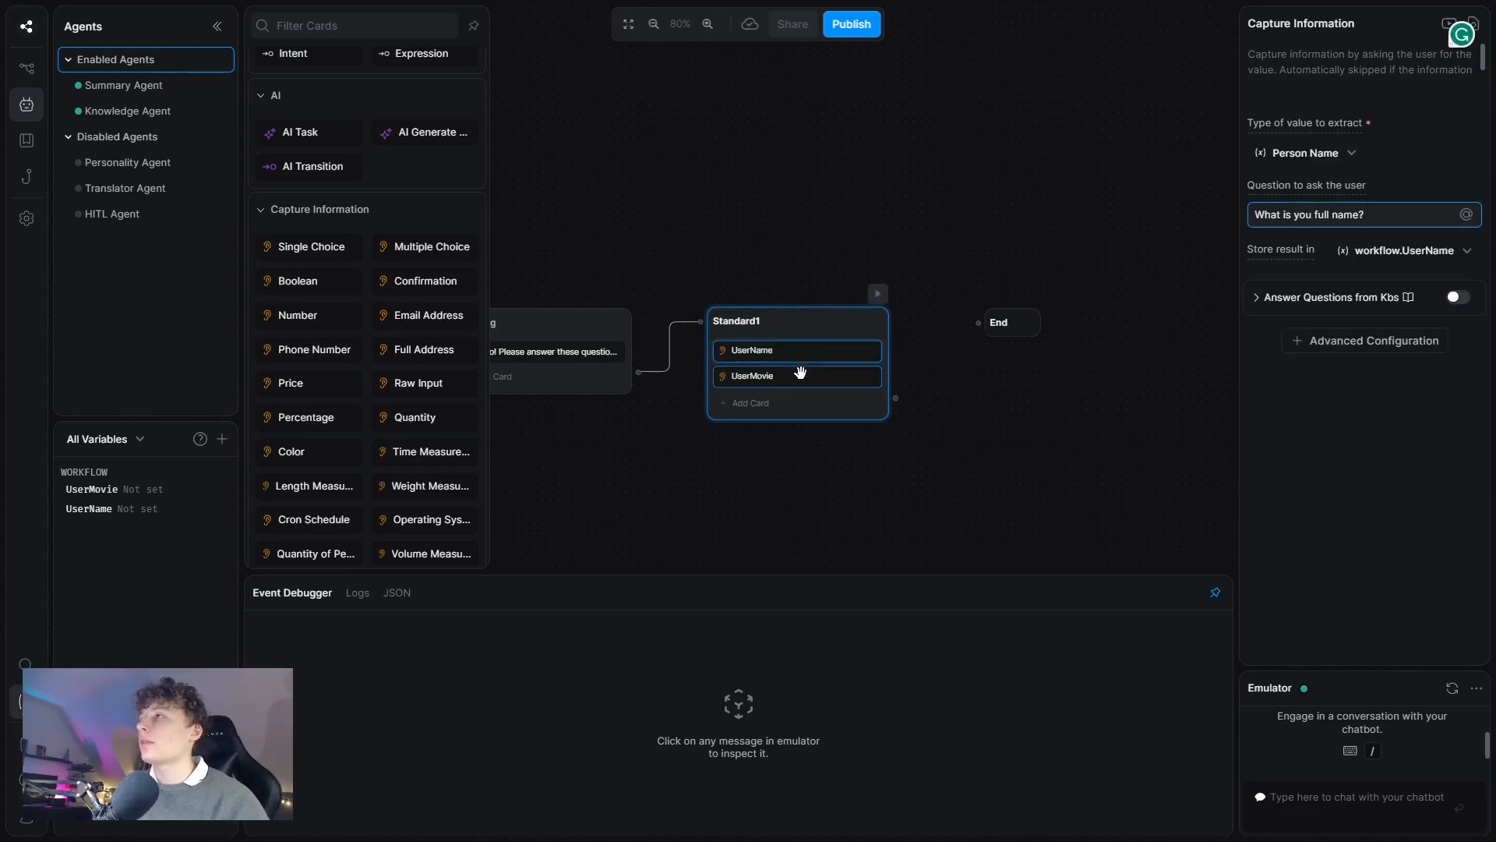
pyautogui.click(800, 376)
pyautogui.click(963, 438)
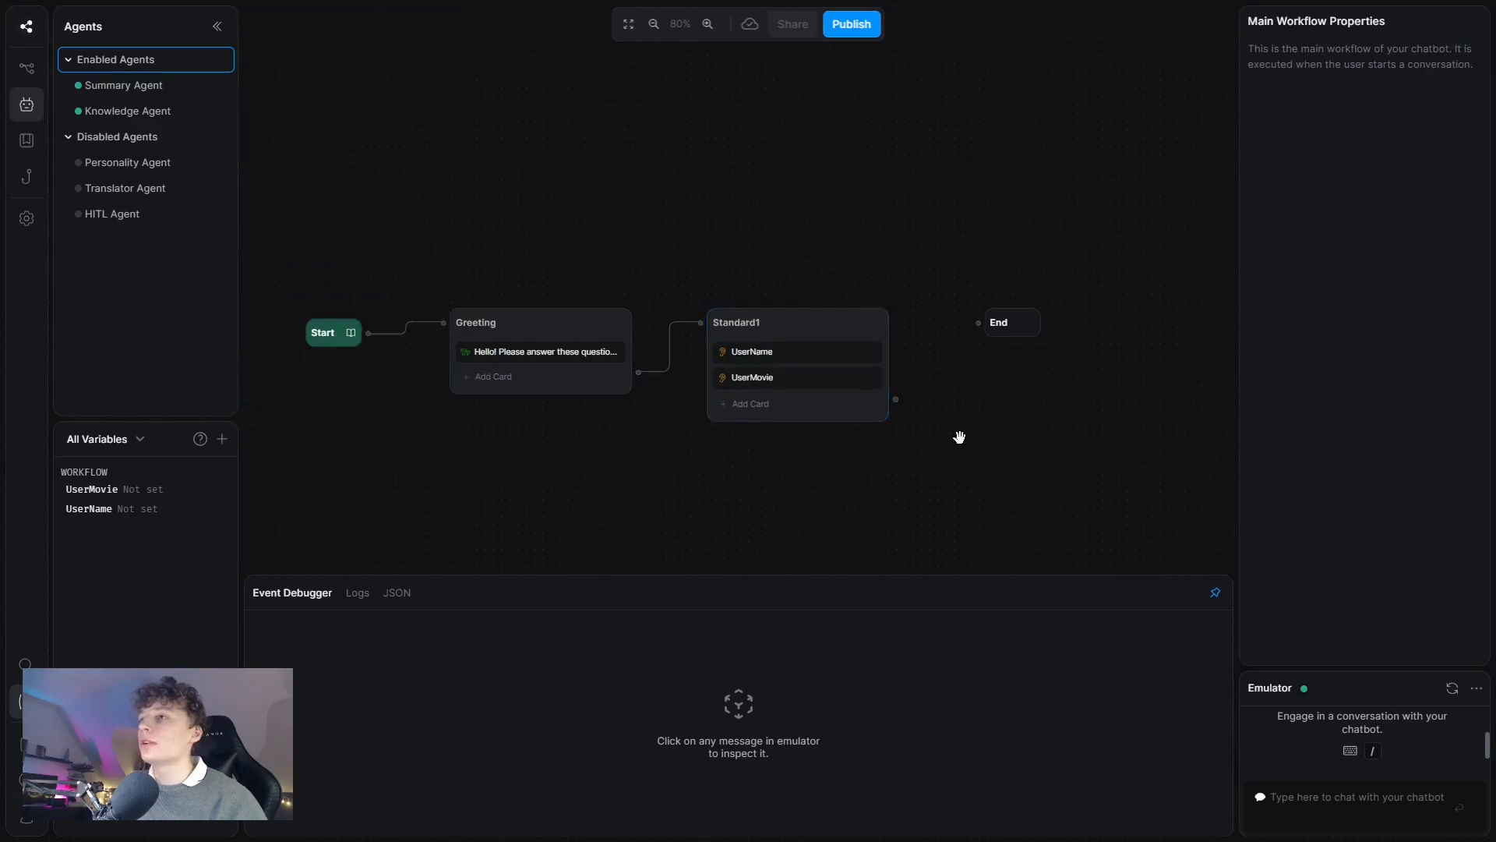
pyautogui.click(750, 404)
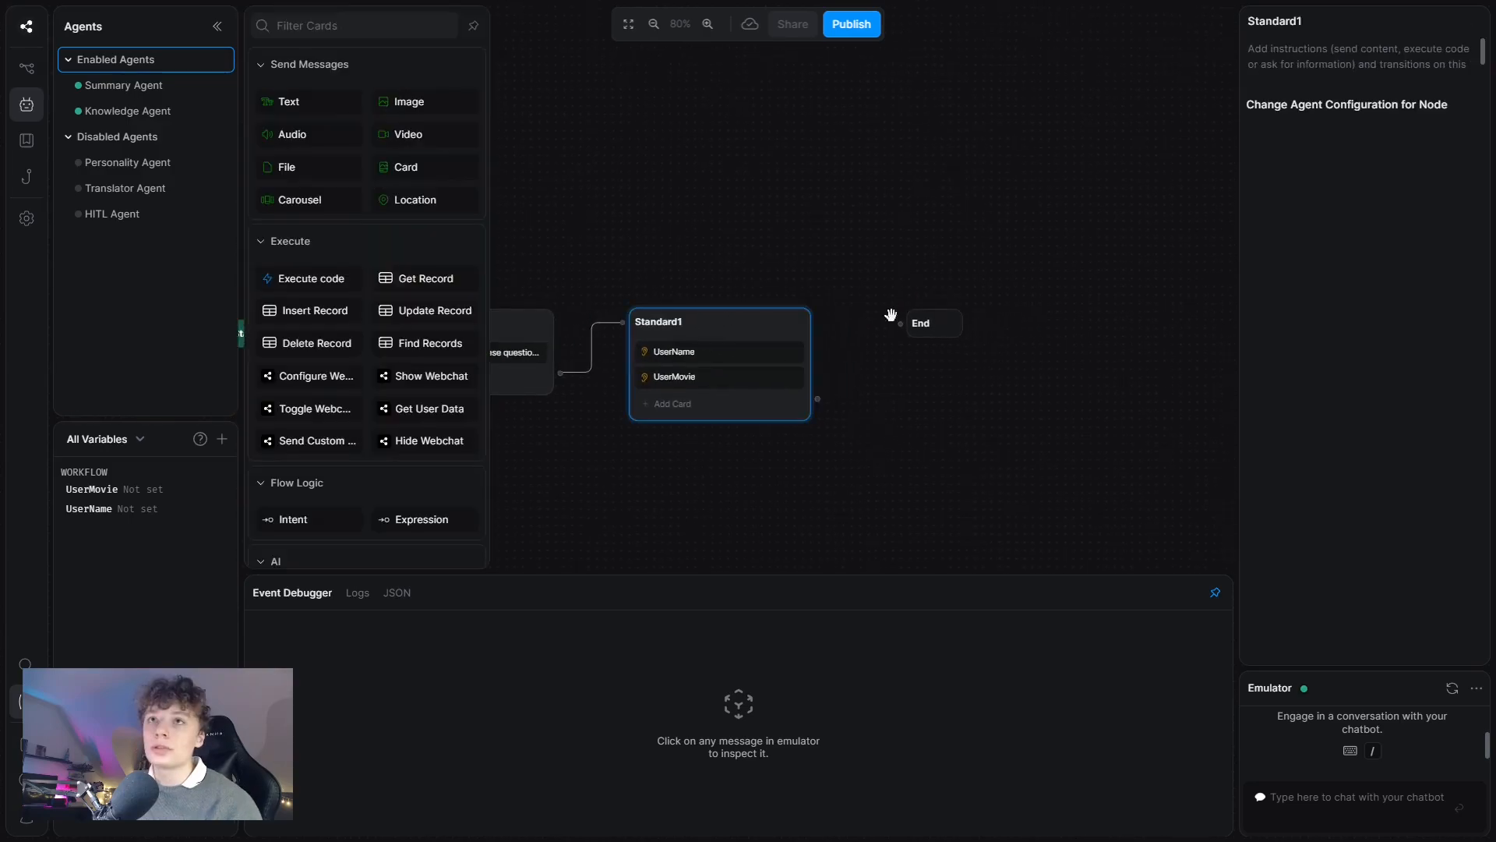
# Add an Execute code card and prompt Botpress AI to post workflow.UserName and workflow.UserMovie to a webhook.
pyautogui.click(336, 278)
pyautogui.click(1366, 168)
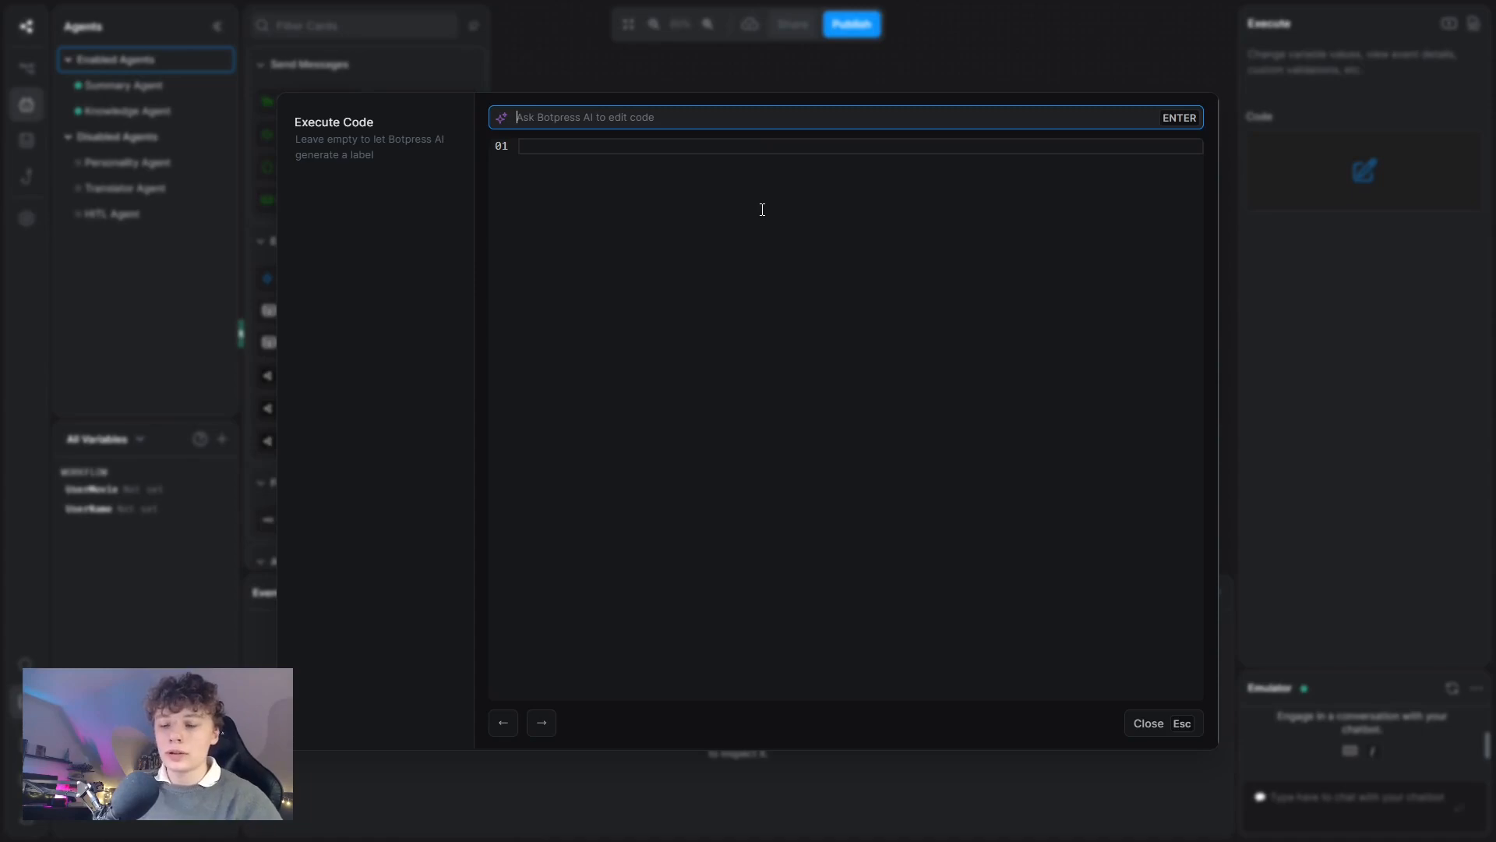
pyautogui.write('Write a code that sends a')
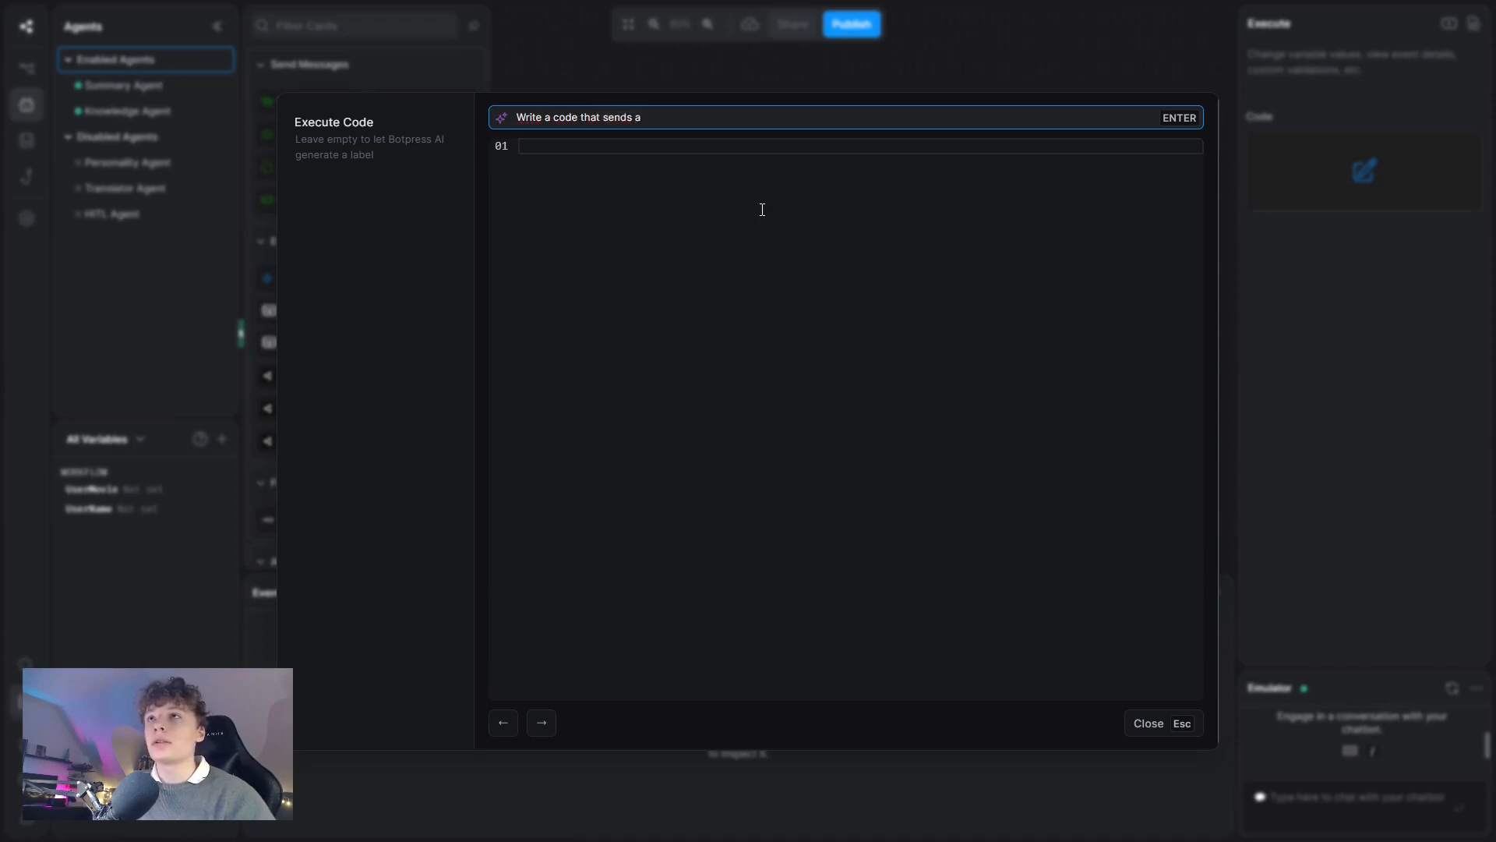
pyautogui.press('BackSpace')
pyautogui.press('BackSpace')
pyautogui.press('BackSpace')
pyautogui.press('BackSpace')
pyautogui.press('BackSpace')
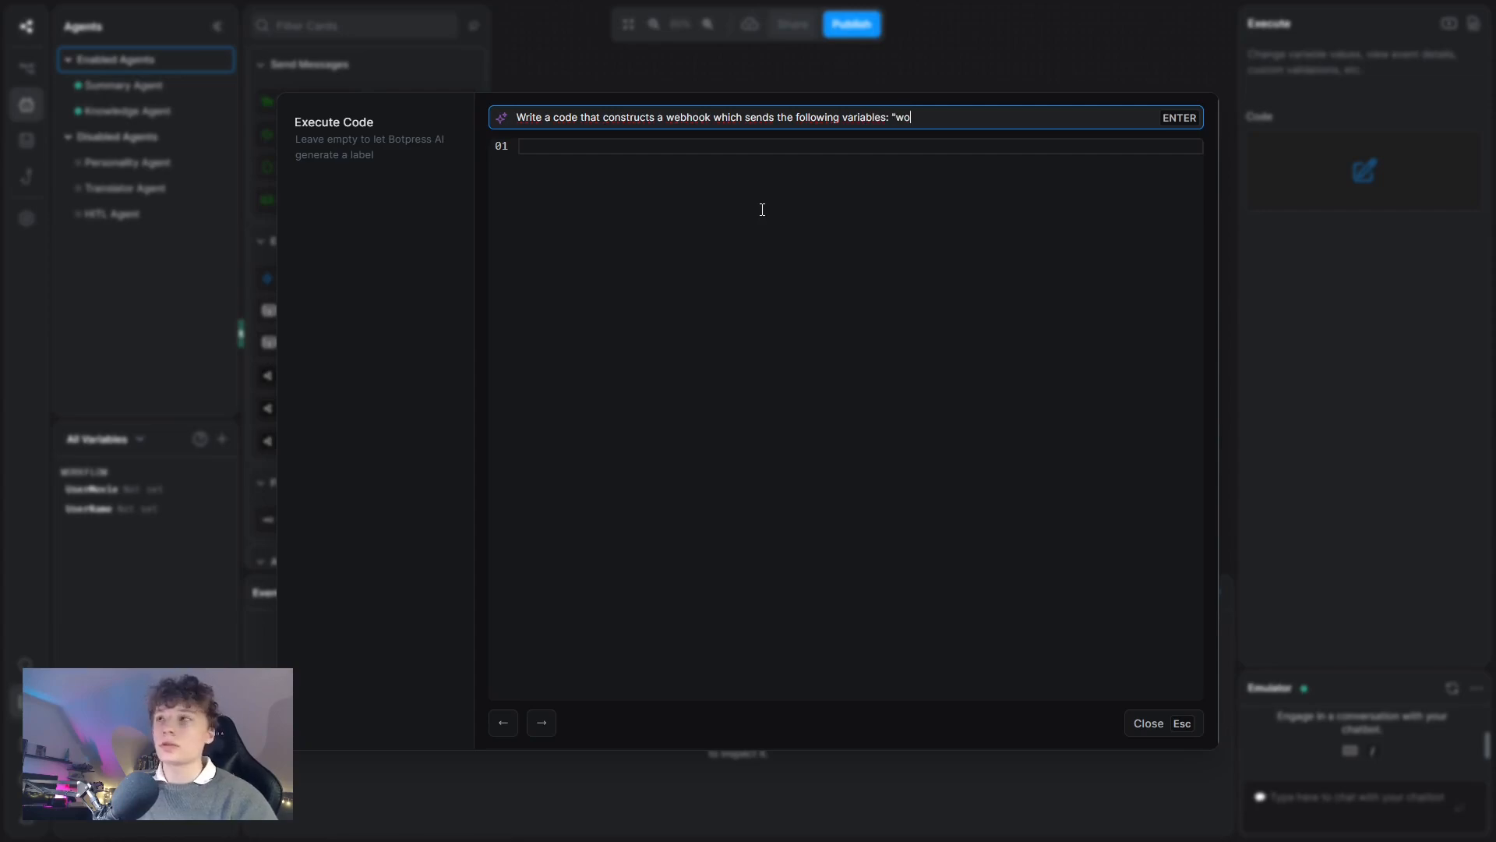
pyautogui.write('low.')
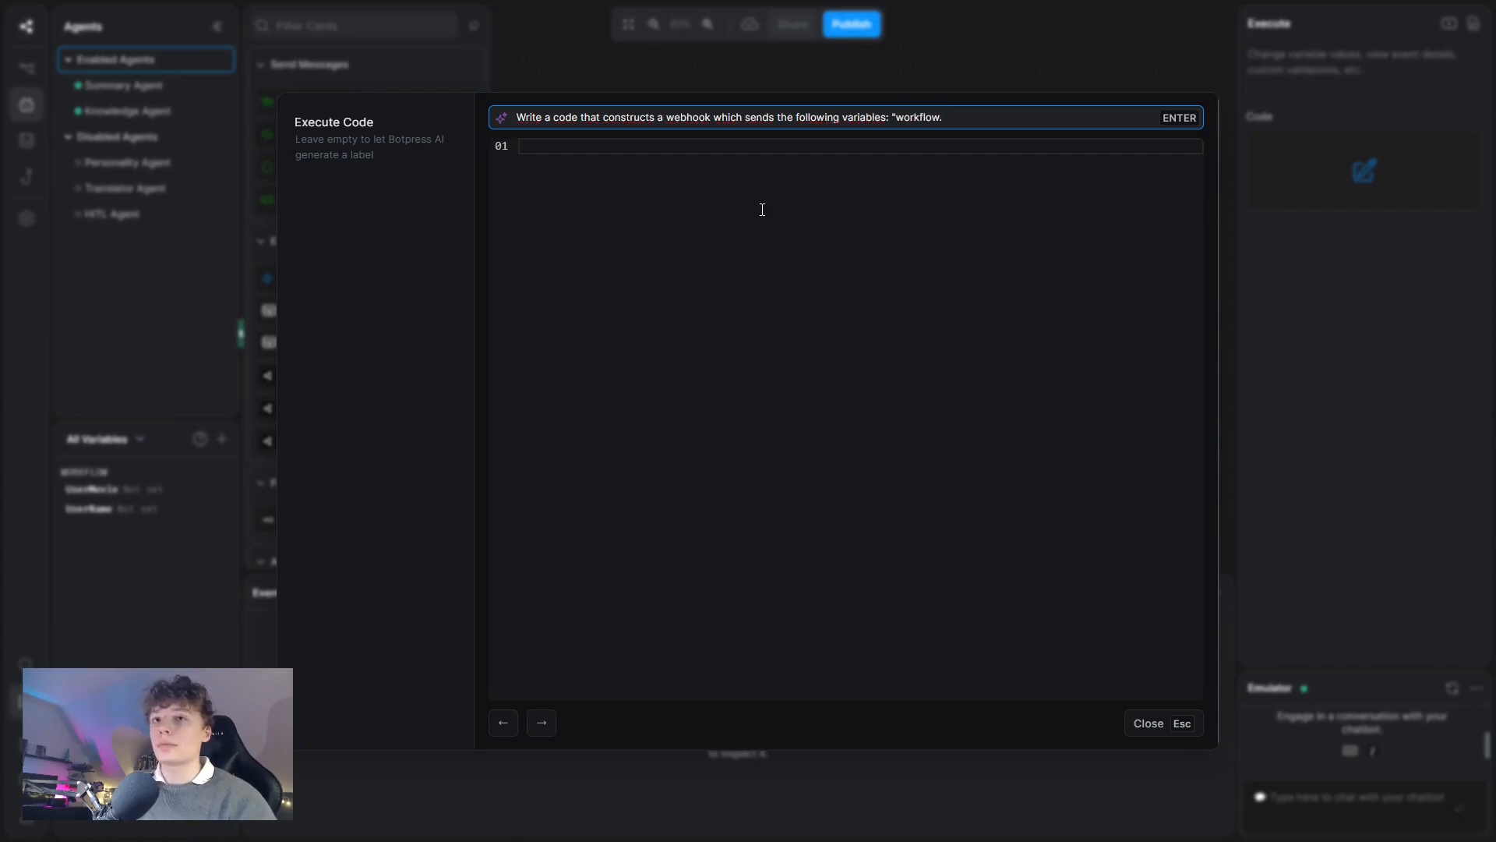
pyautogui.write('UserName')
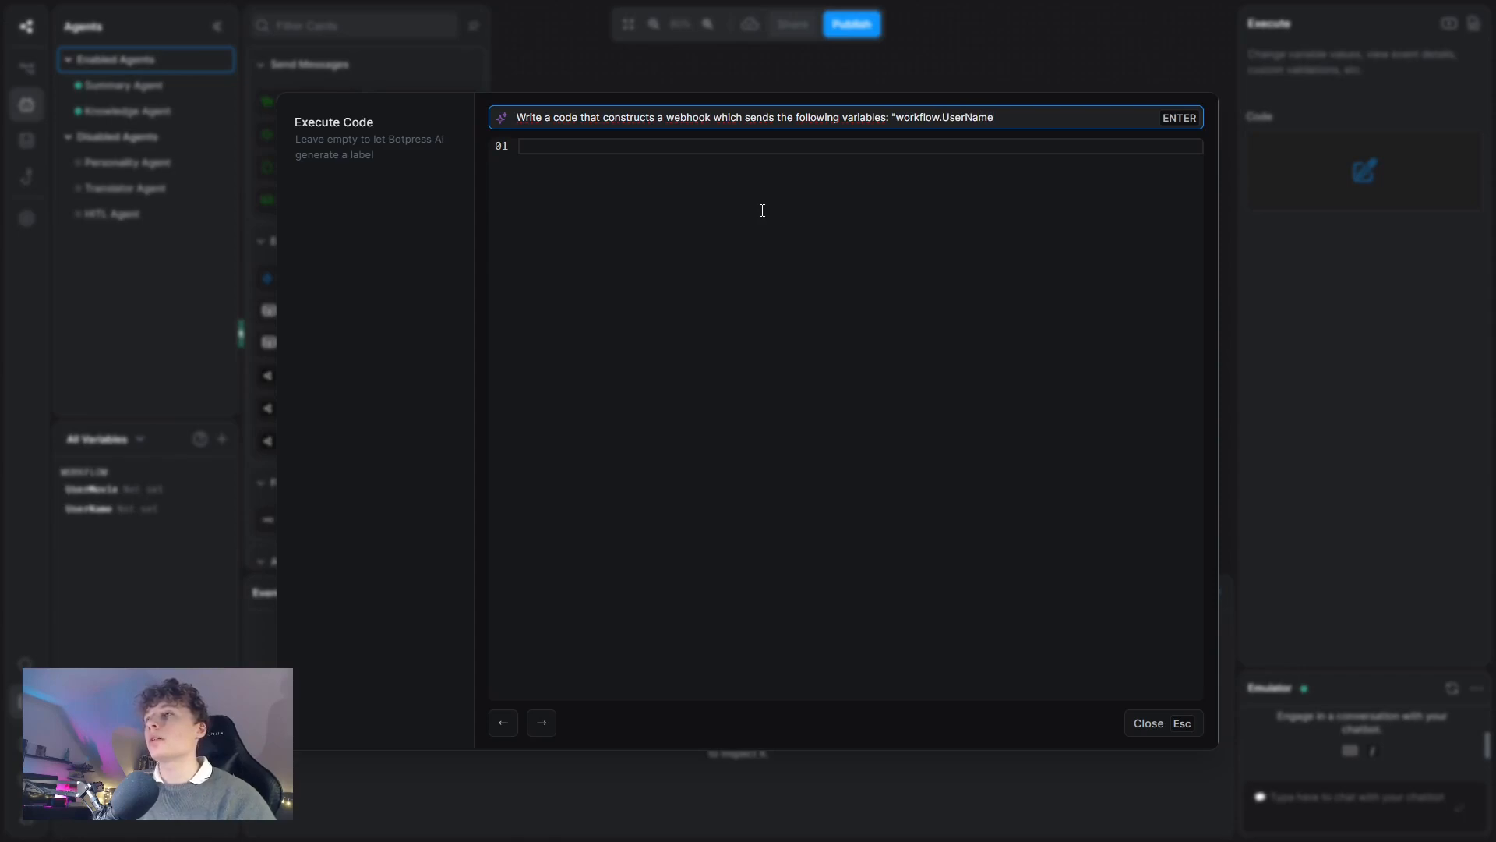
pyautogui.write('and "workflow.UserMovie"')
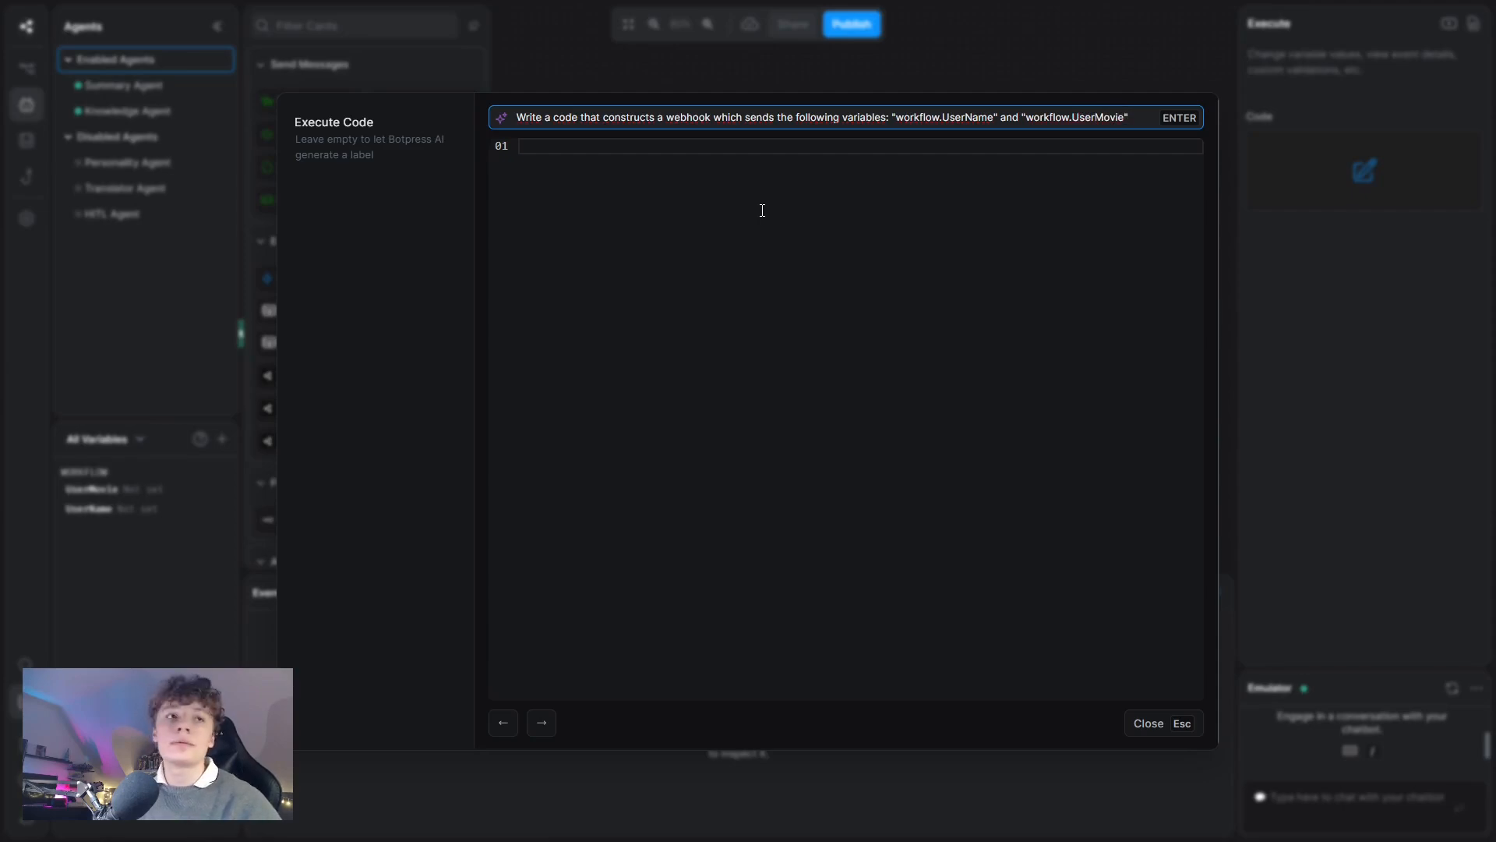
pyautogui.press('Return')
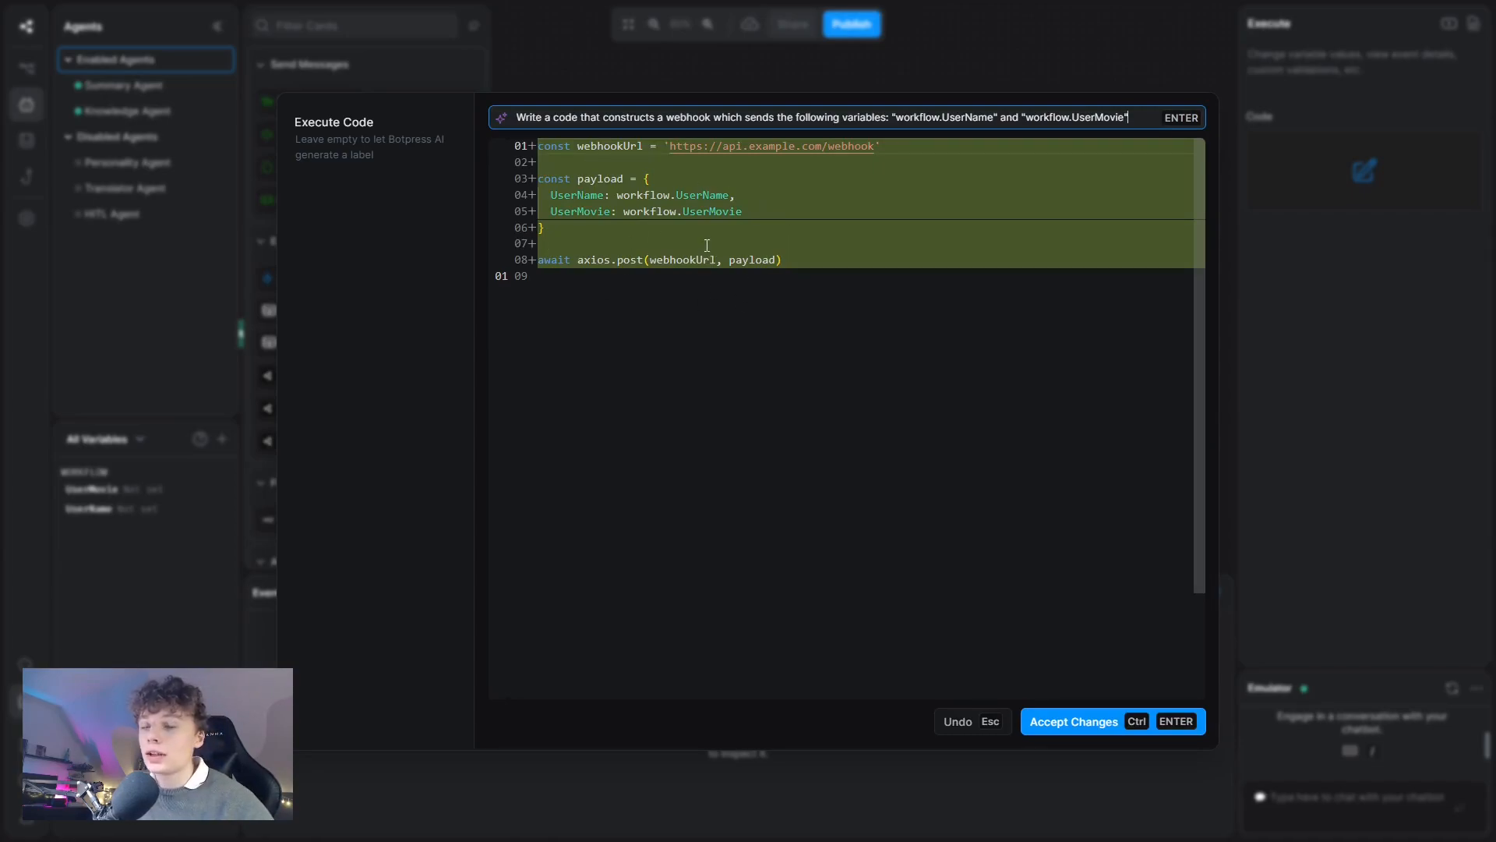
# Accept the generated webhook code, close the editor, and connect Standard1 to the End node.
pyautogui.click(1095, 719)
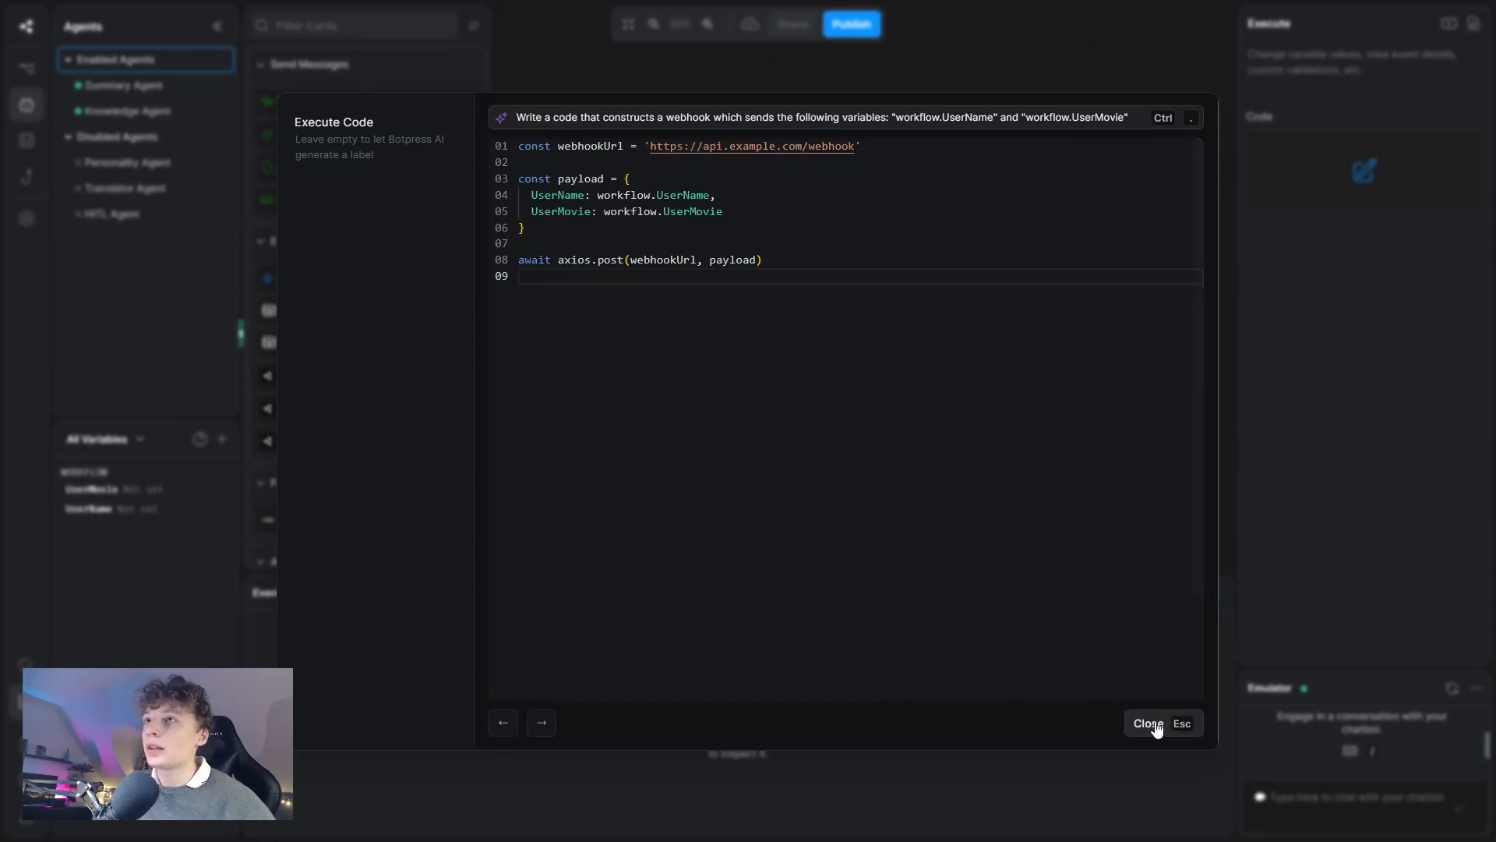
pyautogui.click(1151, 723)
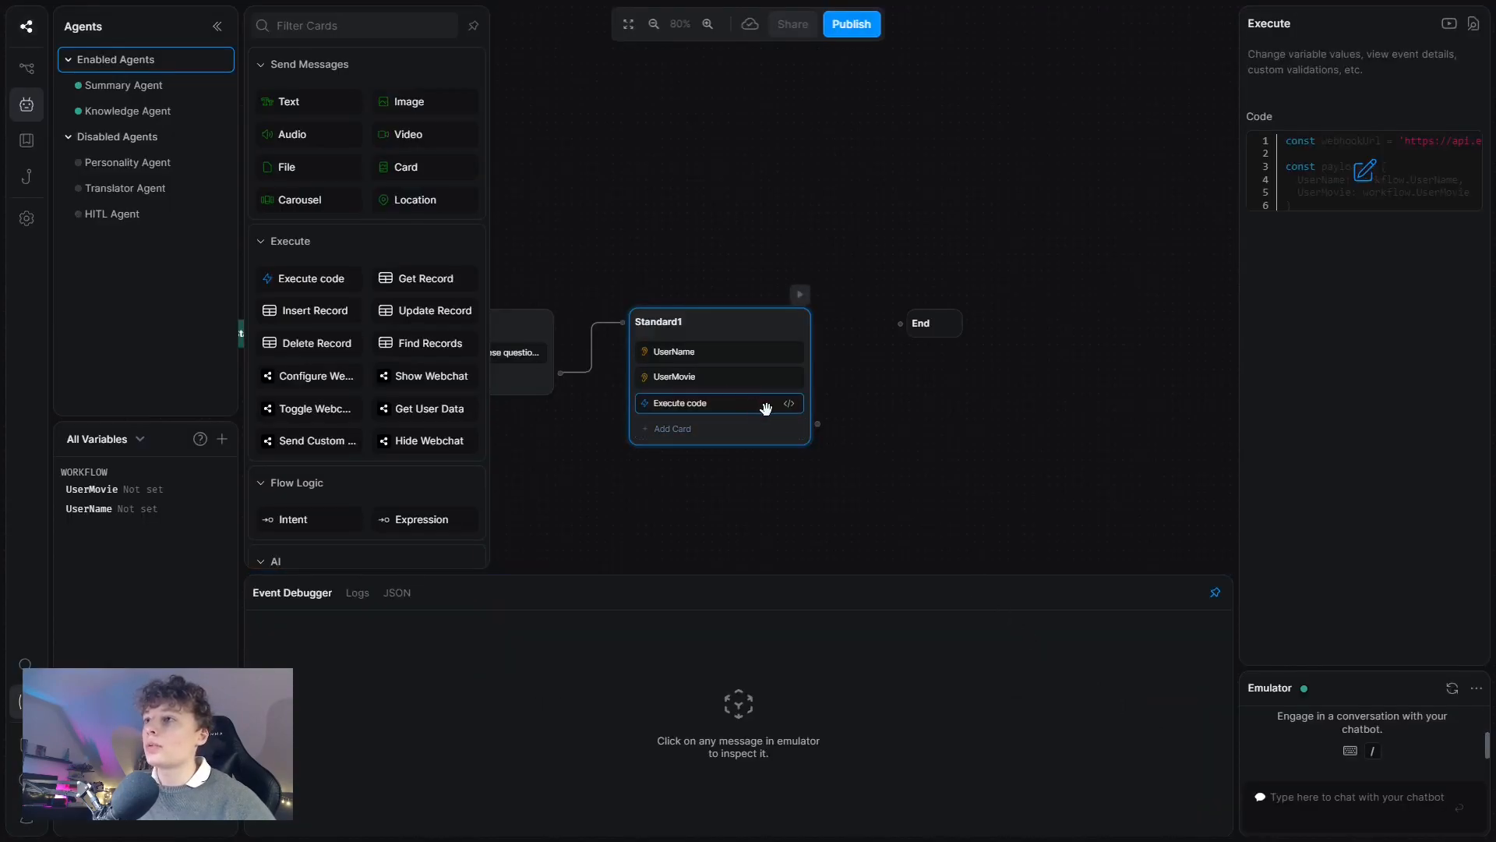
pyautogui.moveTo(983, 390); pyautogui.dragTo(934, 381)
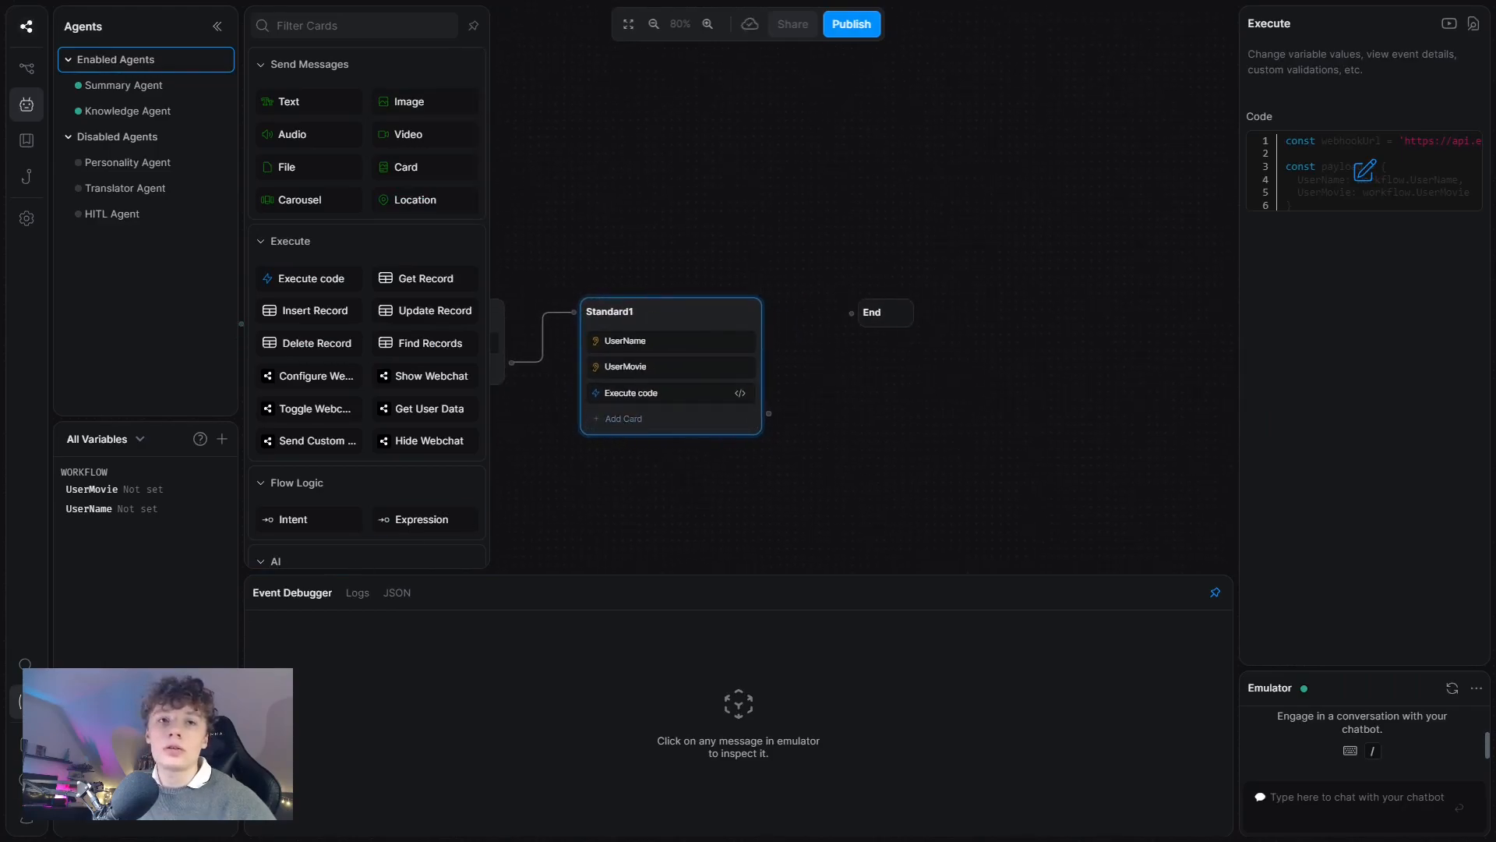
pyautogui.moveTo(769, 413); pyautogui.dragTo(852, 313)
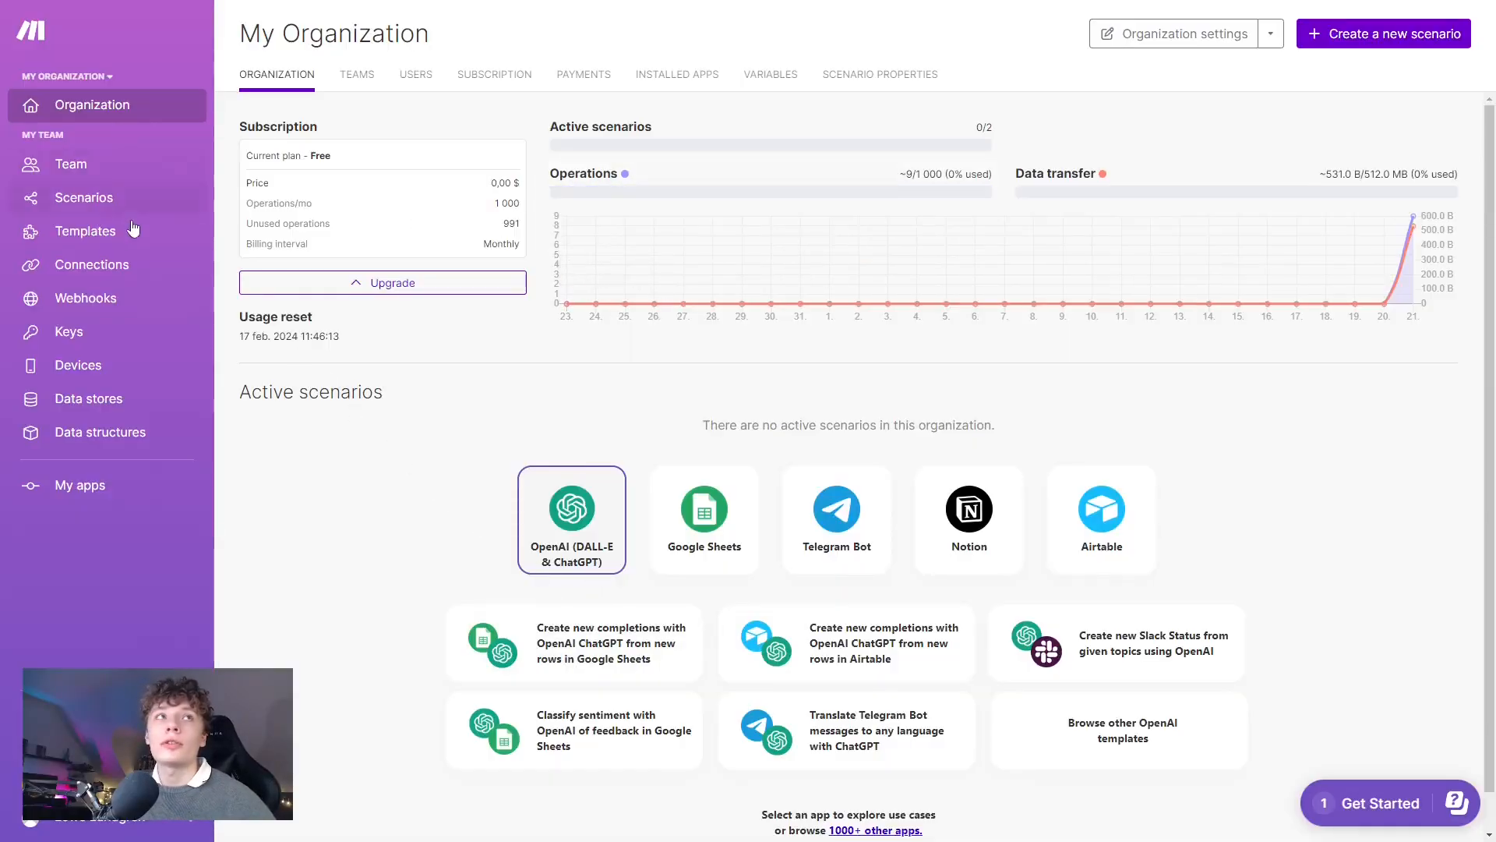
# Create a new Make scenario and pick the Webhooks app for its first module.
pyautogui.click(86, 200)
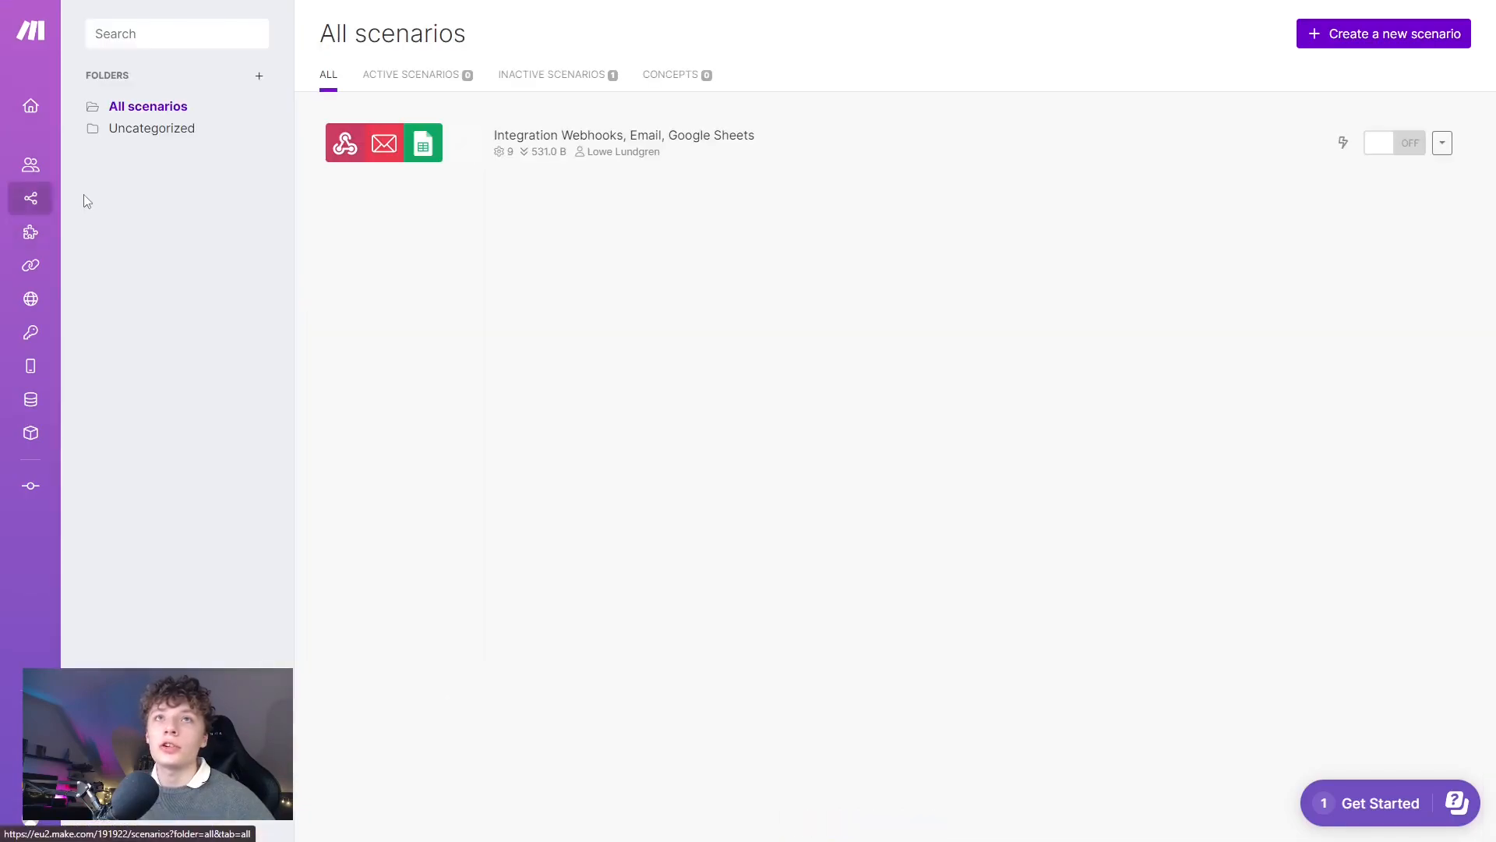
pyautogui.click(1374, 37)
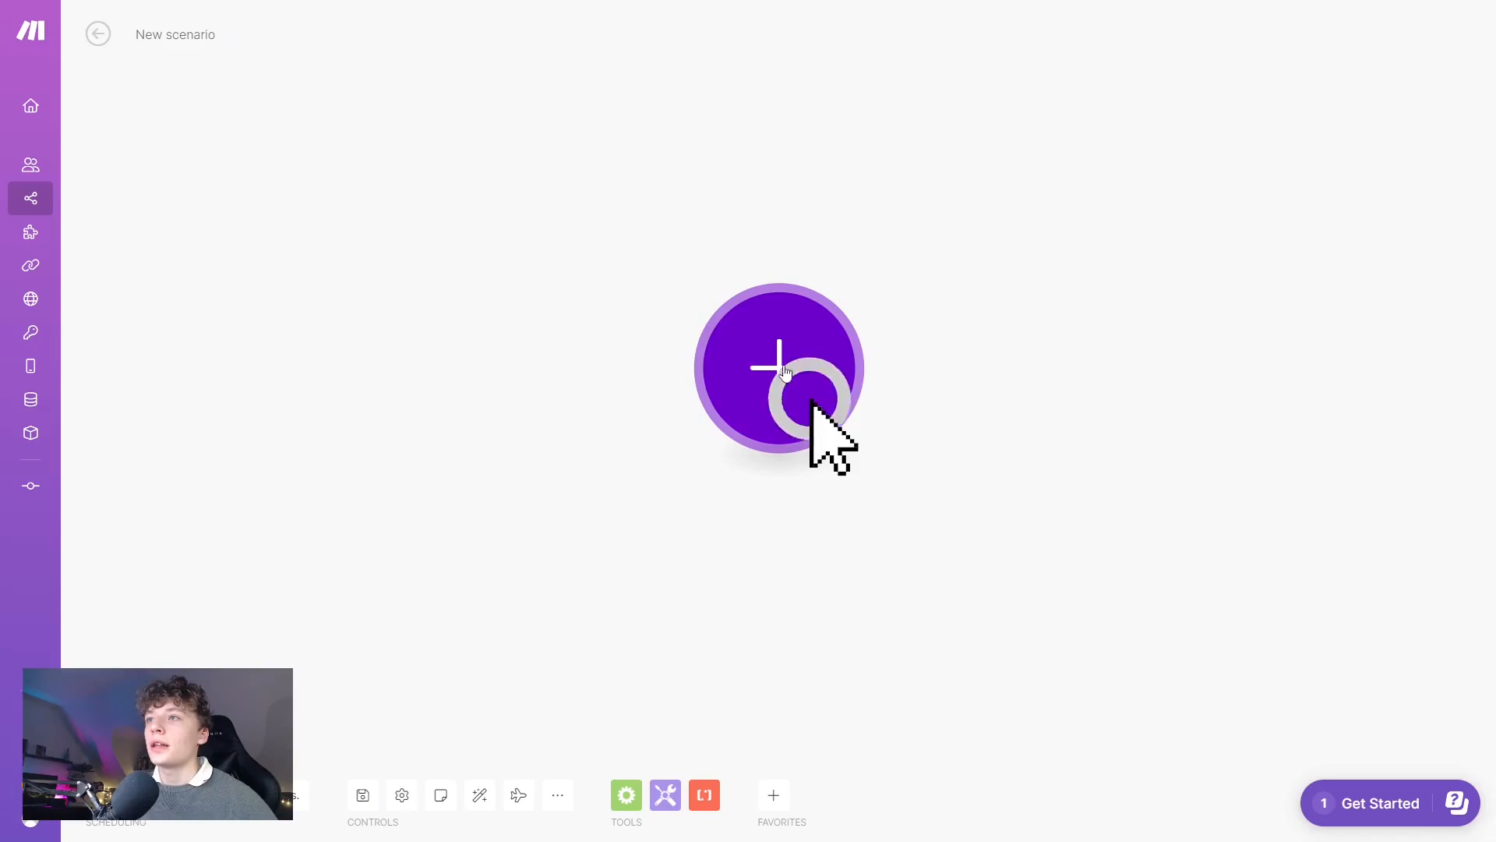
pyautogui.click(786, 348)
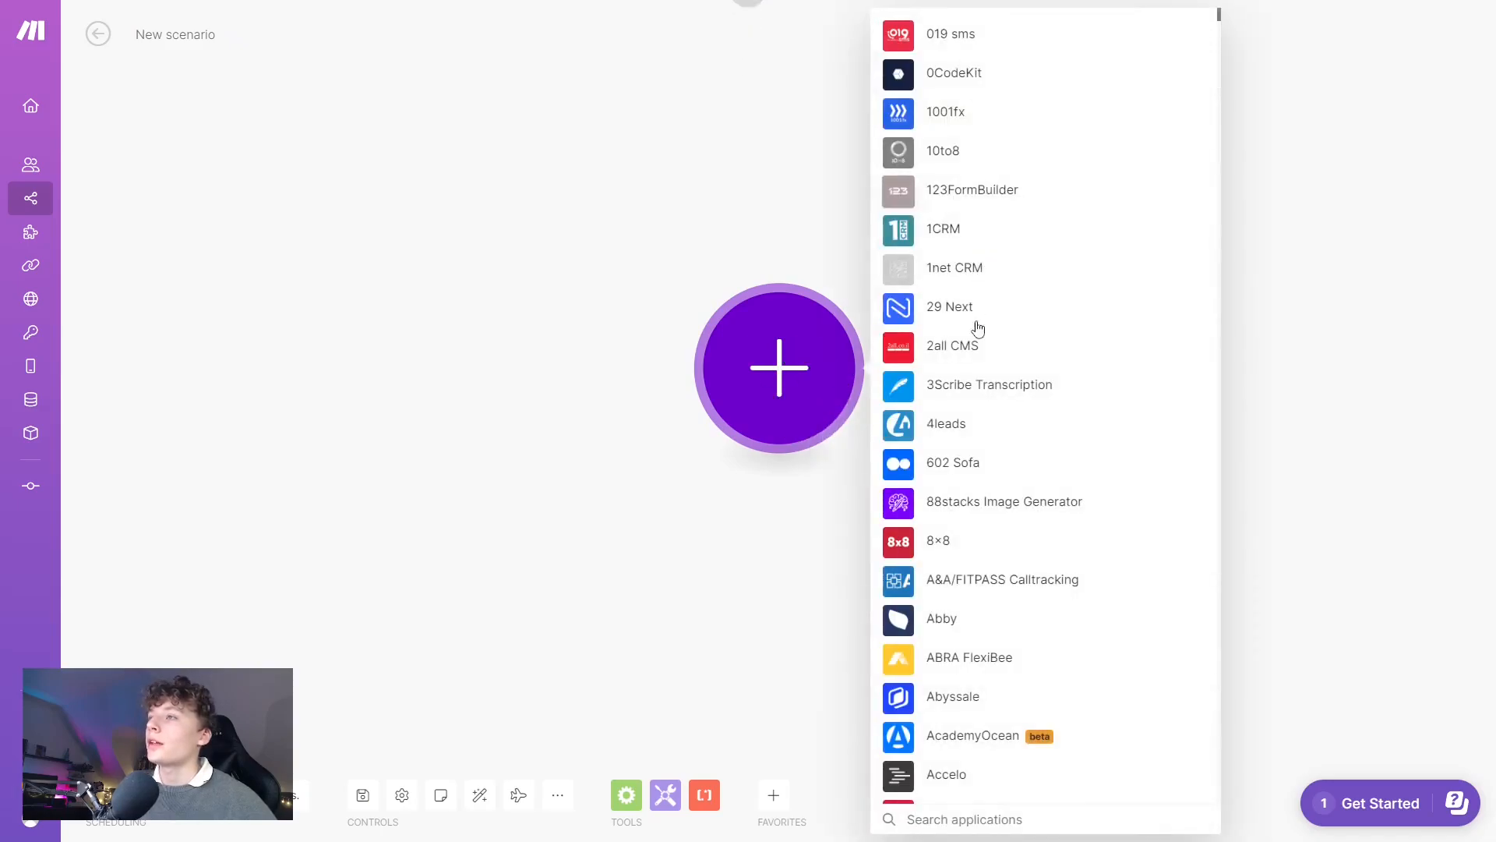
pyautogui.scroll(-4, 1002, 795)
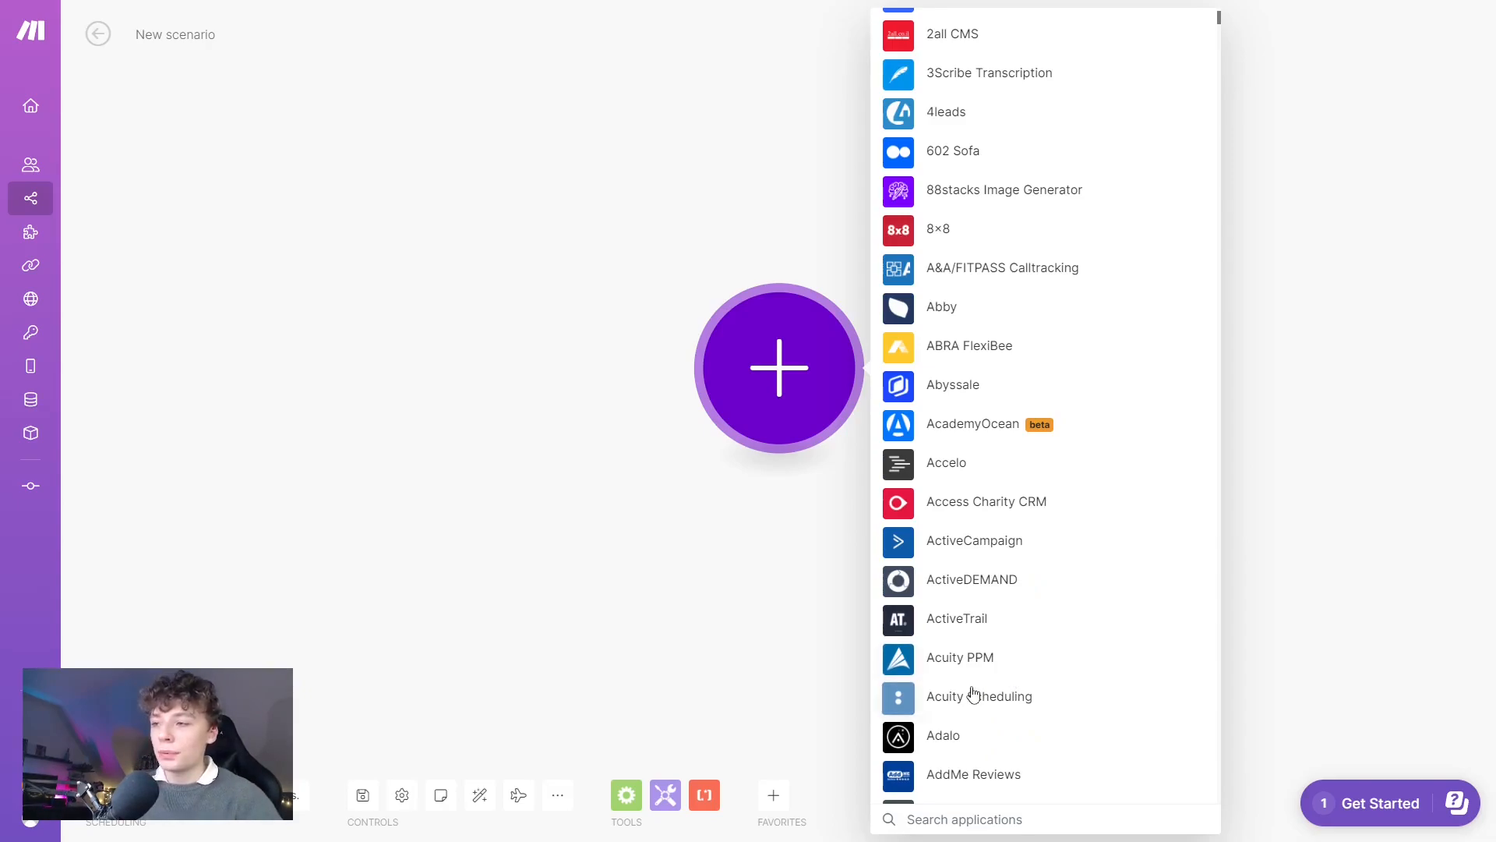
pyautogui.write('webhook')
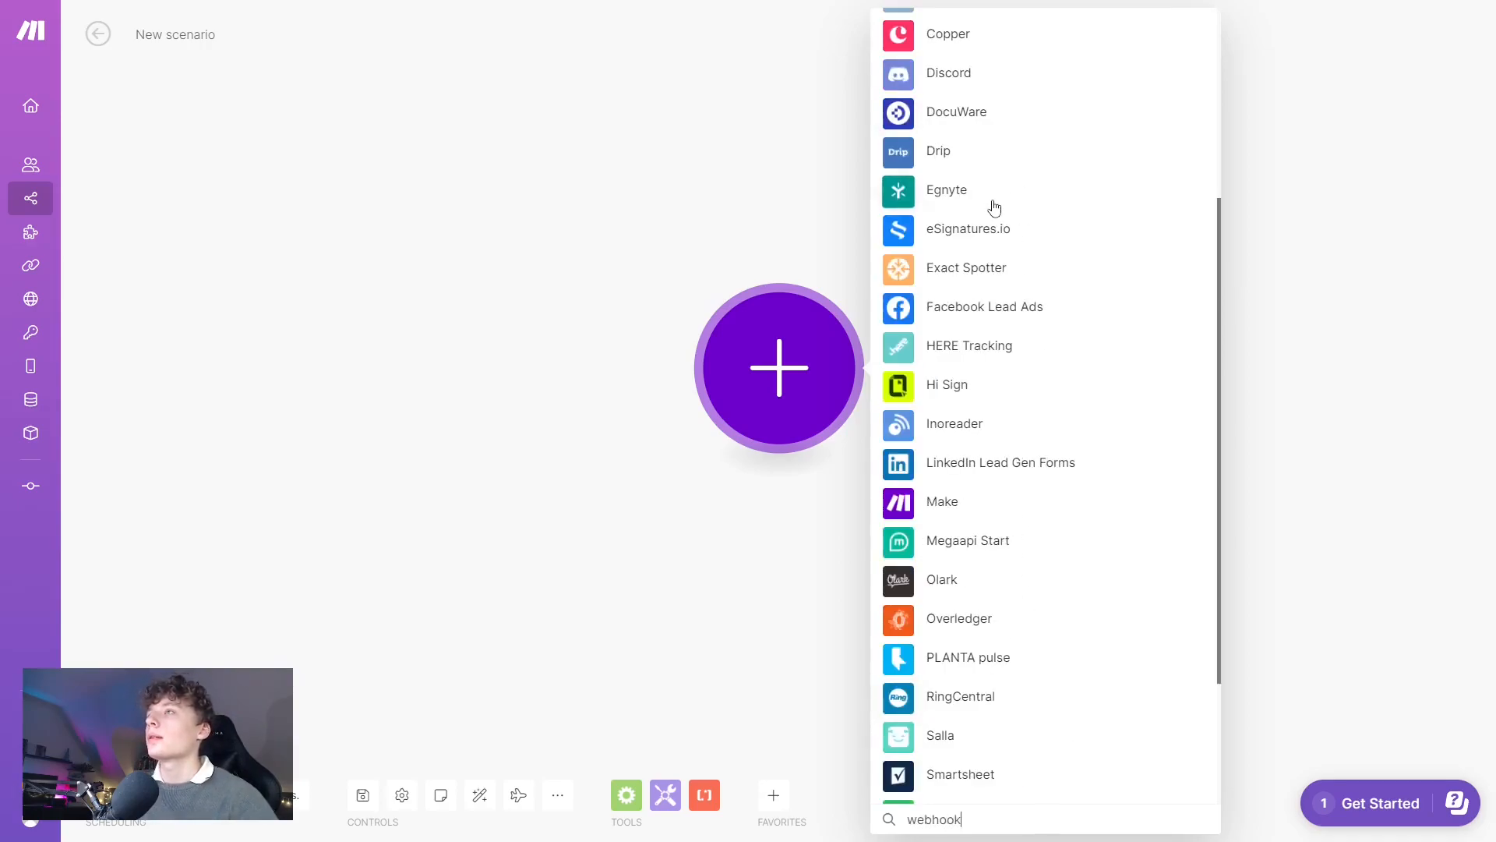
pyautogui.scroll(1, 1004, 142)
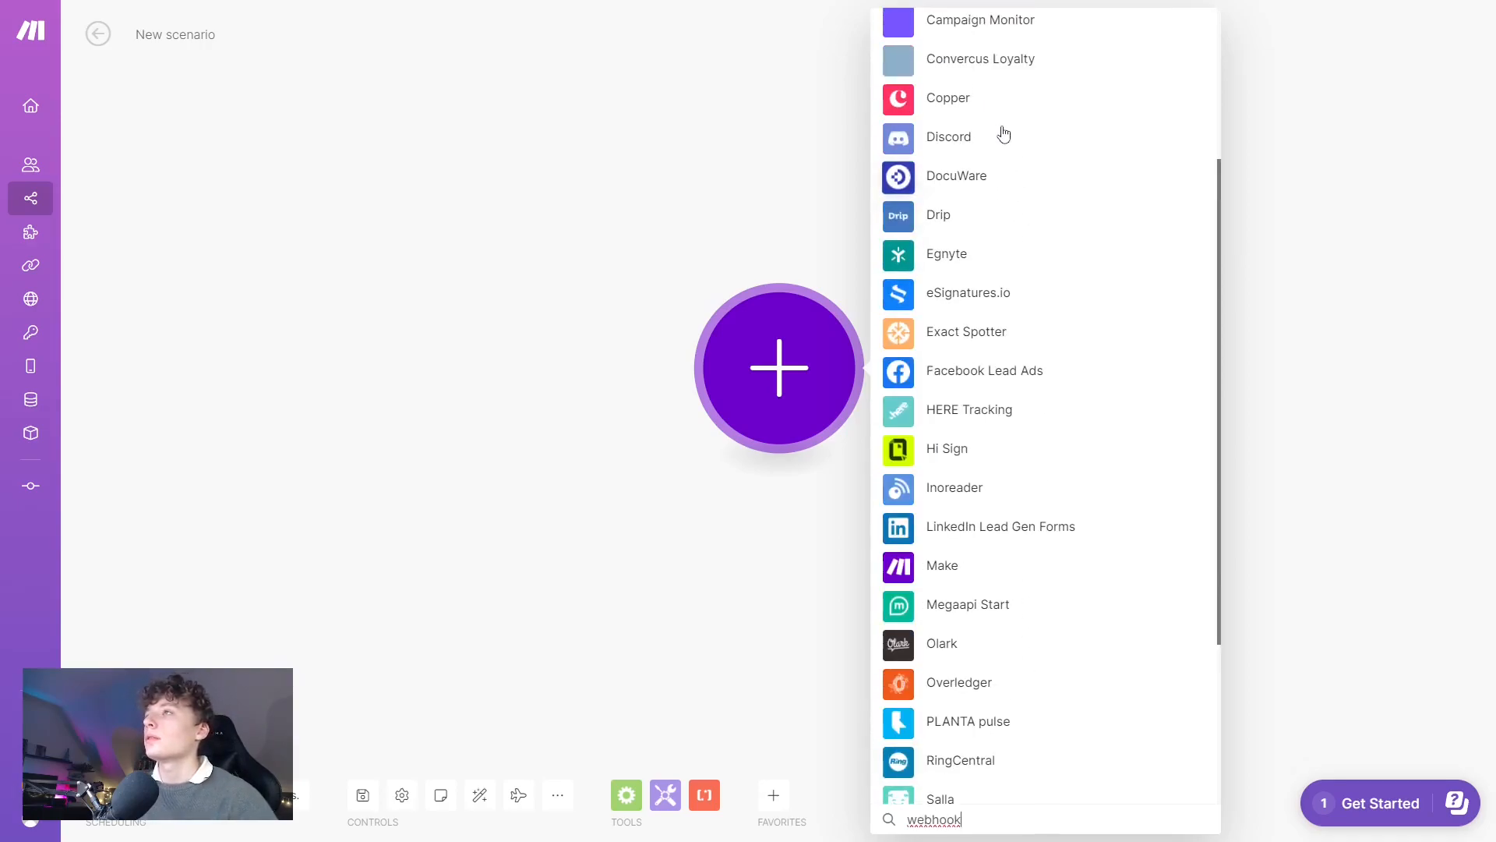
pyautogui.scroll(4, 986, 716)
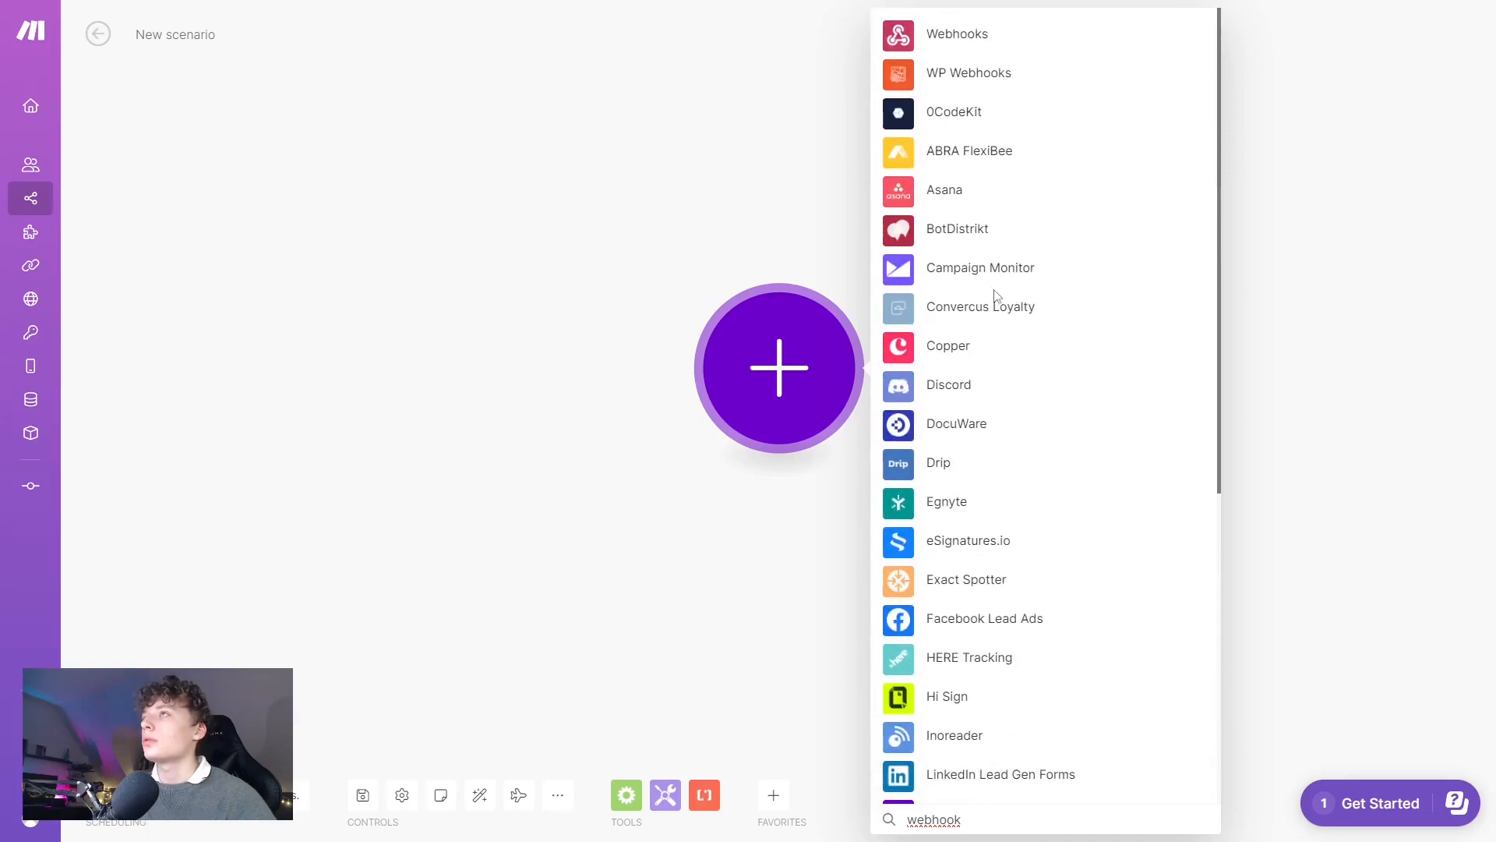
pyautogui.click(970, 38)
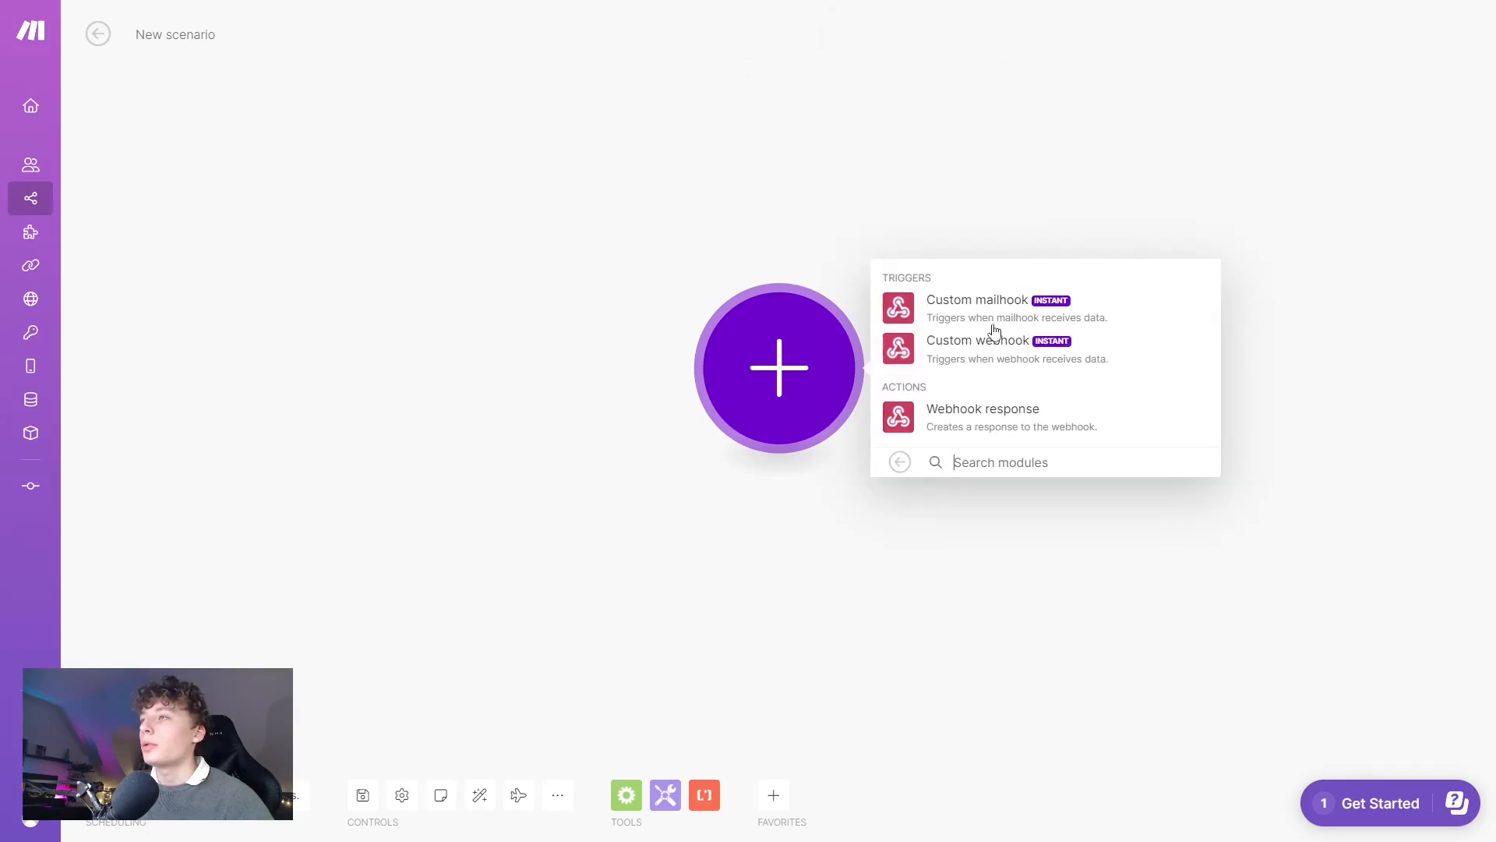
# Create a Custom webhook named 'test', copy its address, and set it listening for data.
pyautogui.click(984, 348)
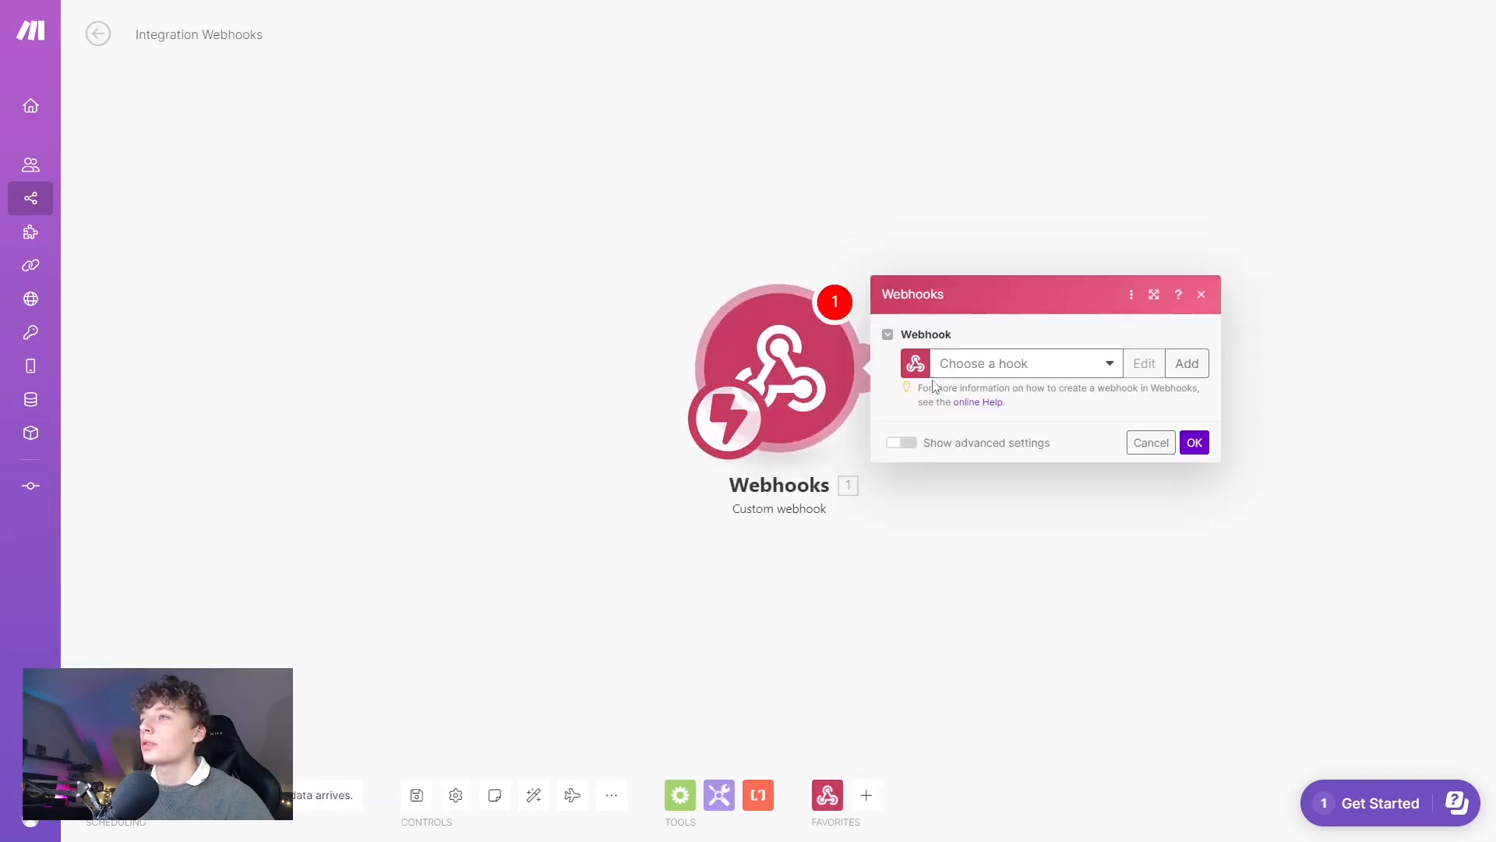
pyautogui.click(1186, 363)
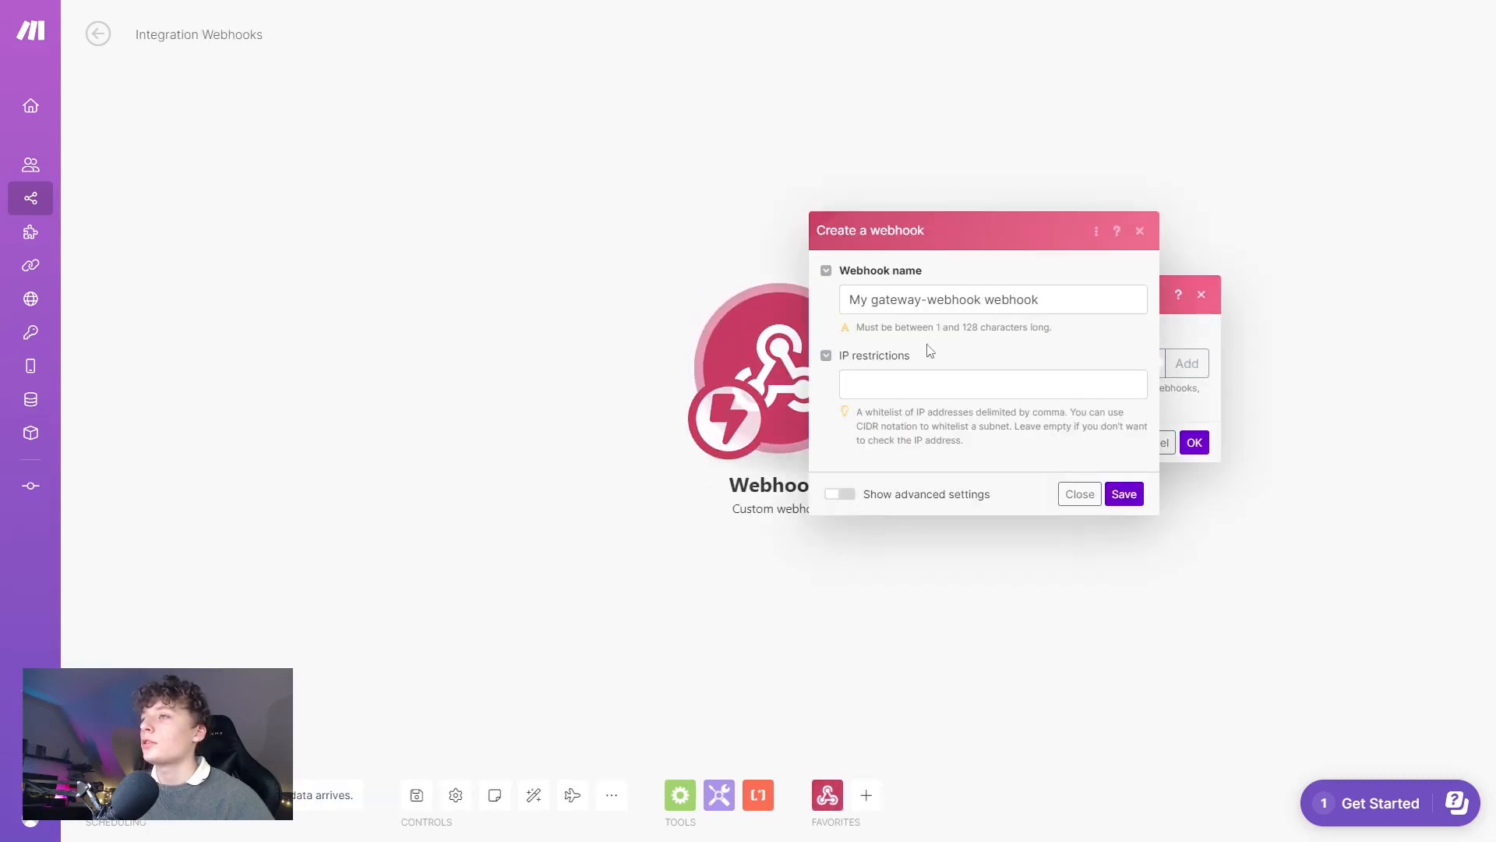
pyautogui.tripleClick(1016, 306)
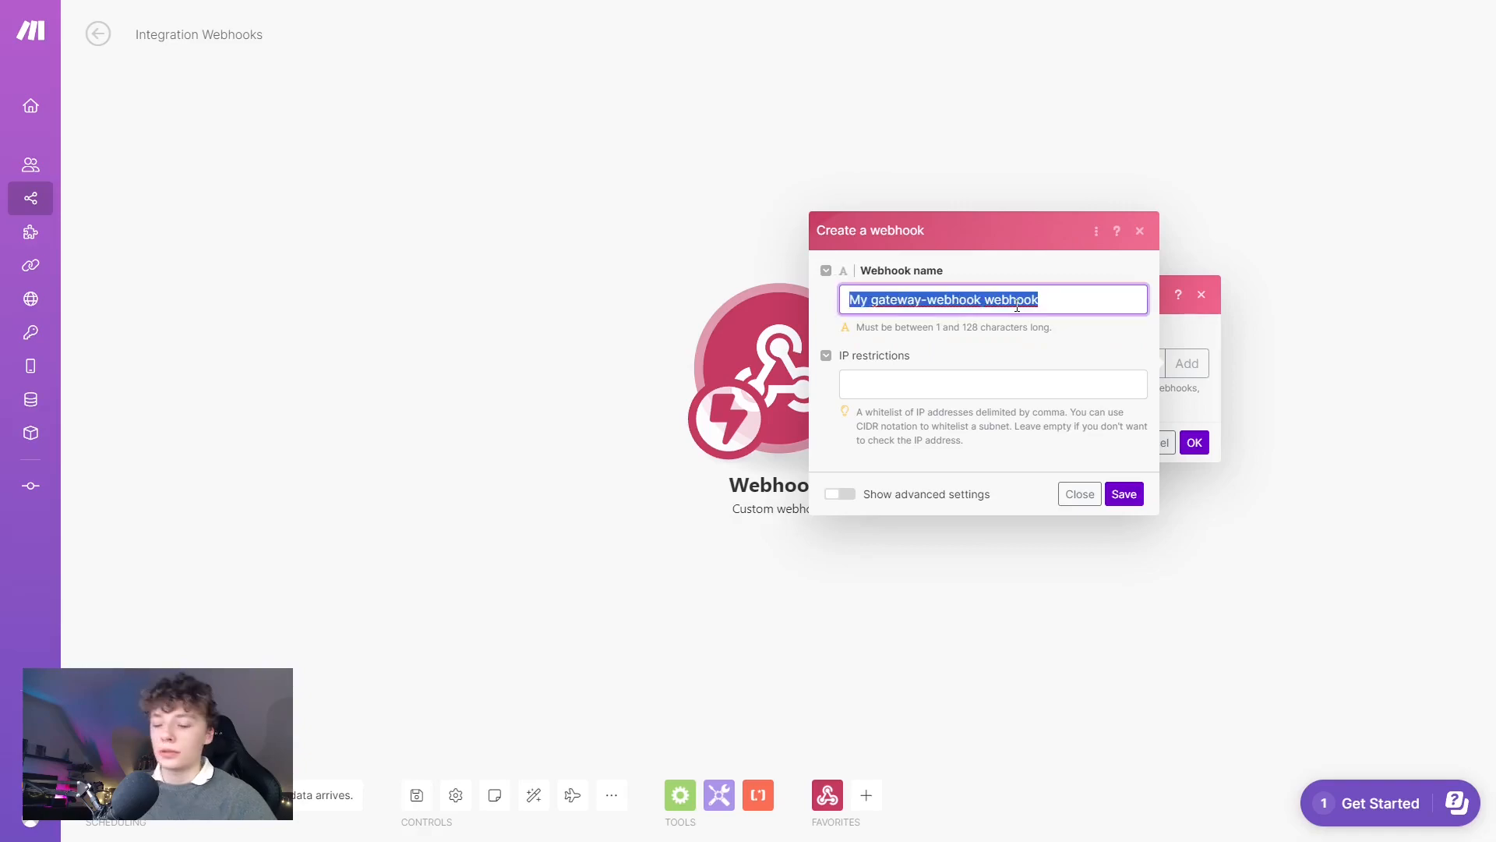
pyautogui.write('test')
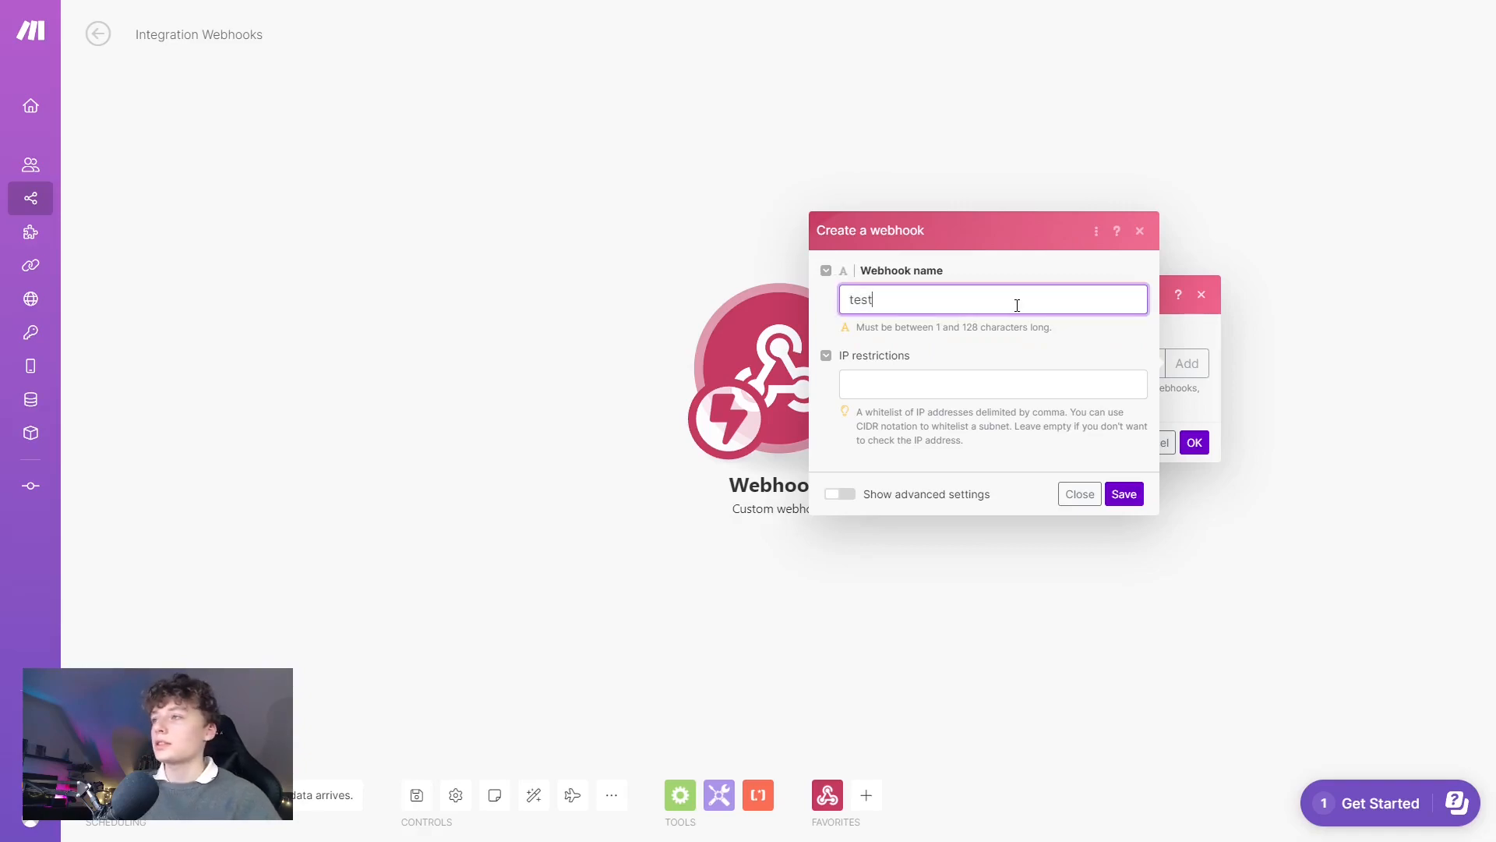
pyautogui.click(1124, 493)
pyautogui.click(1029, 418)
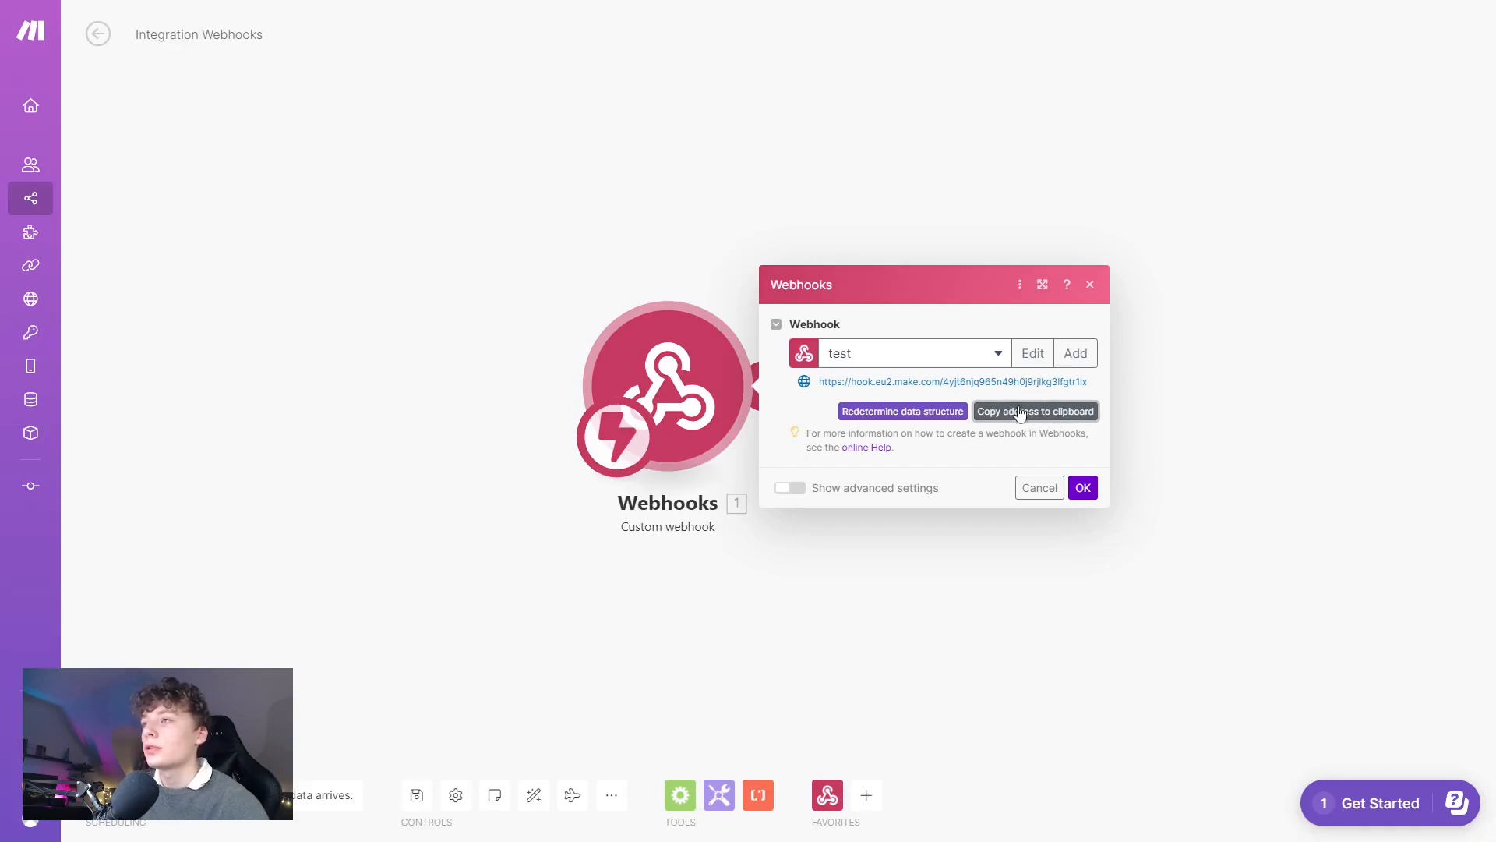
pyautogui.click(910, 411)
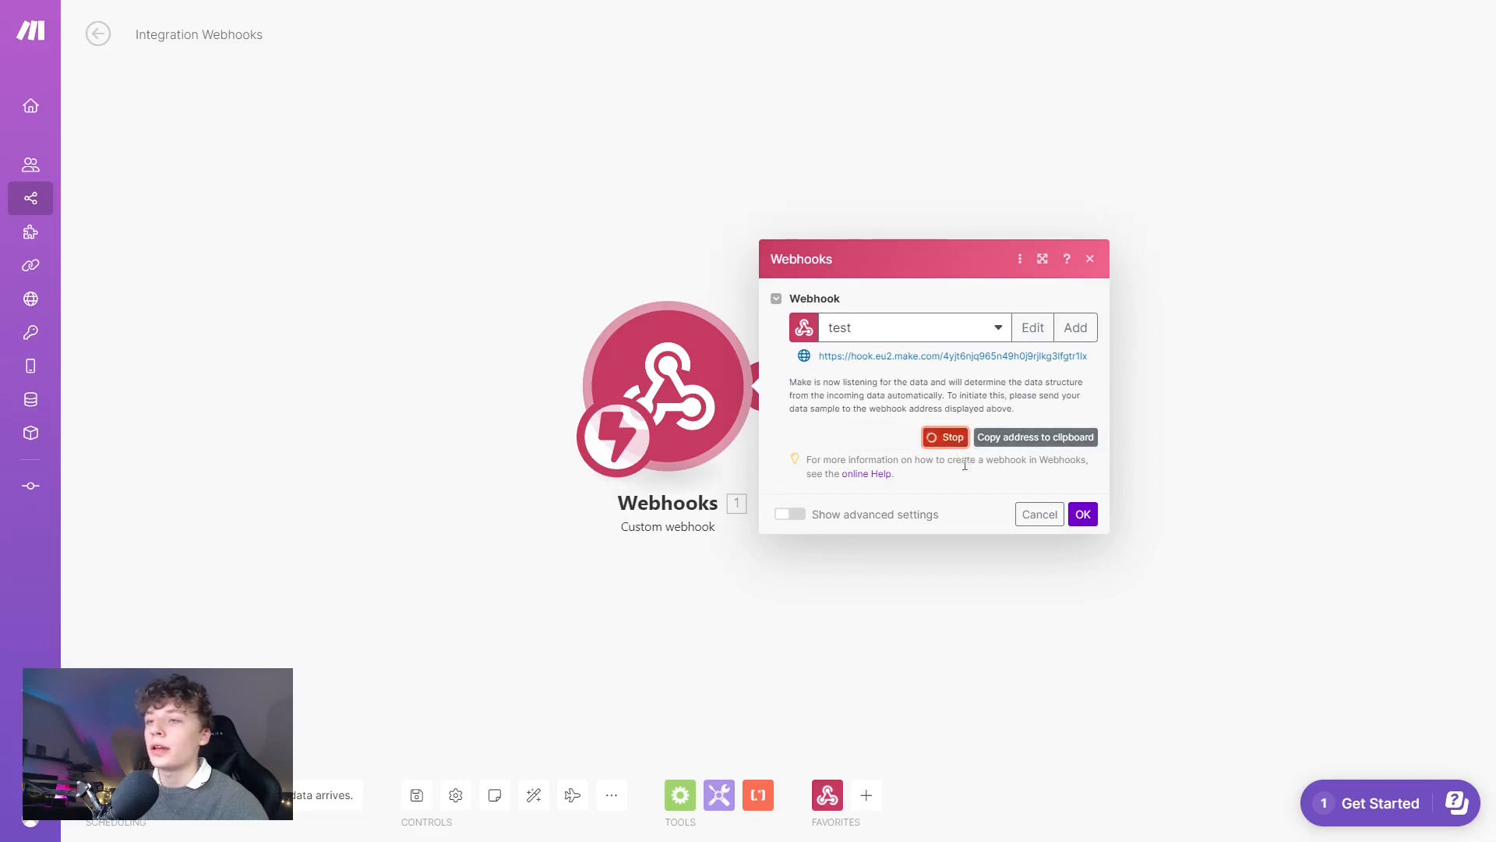
pyautogui.click(117, 16)
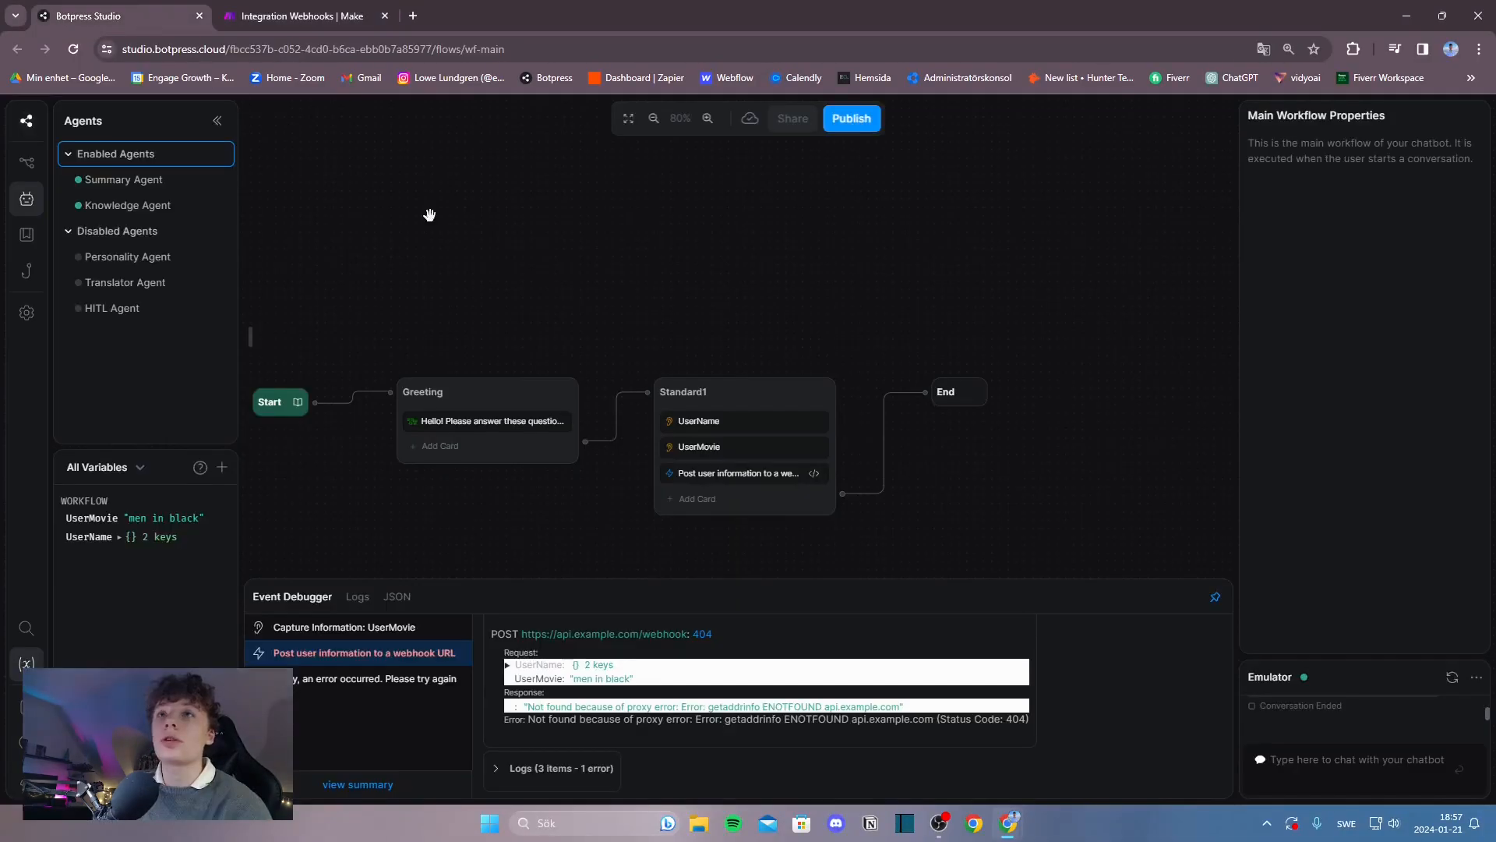
# Replace the example URL in the Execute Code card with the copied Make webhook address.
pyautogui.click(788, 473)
pyautogui.click(1364, 266)
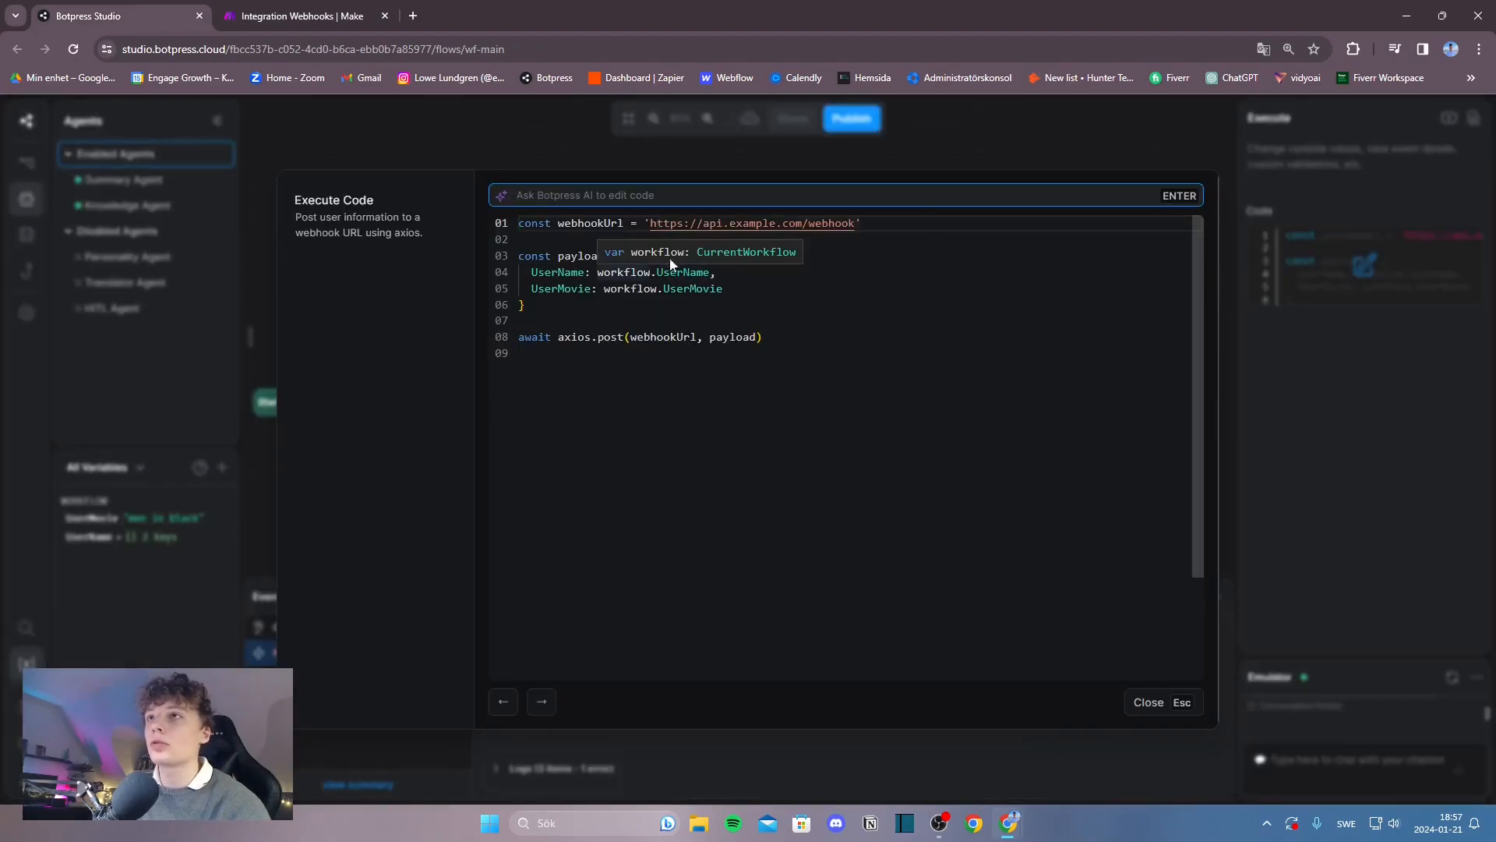
pyautogui.moveTo(650, 224); pyautogui.dragTo(854, 228)
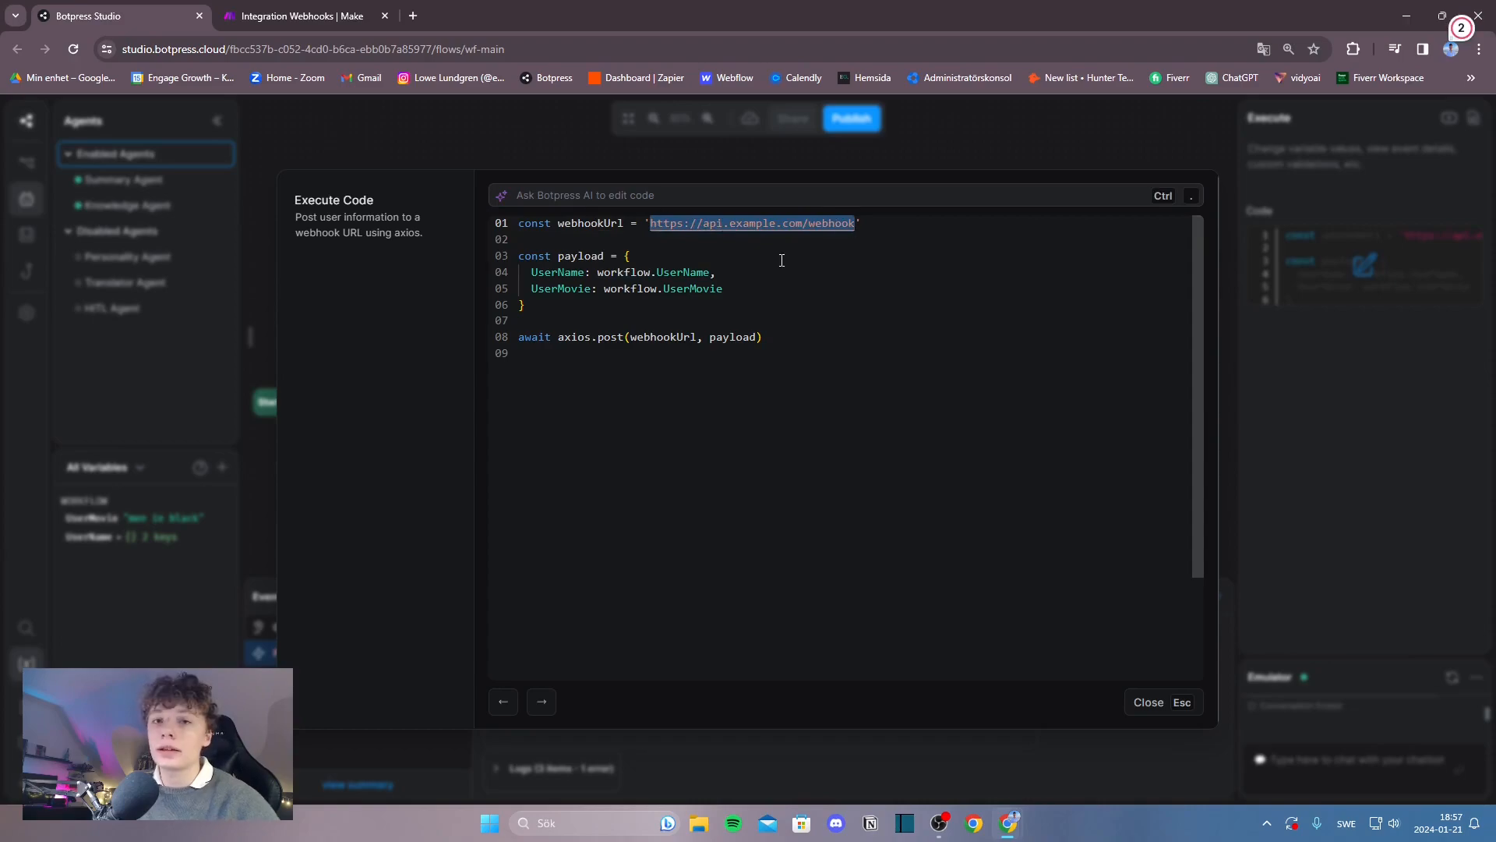
pyautogui.press('BackSpace')
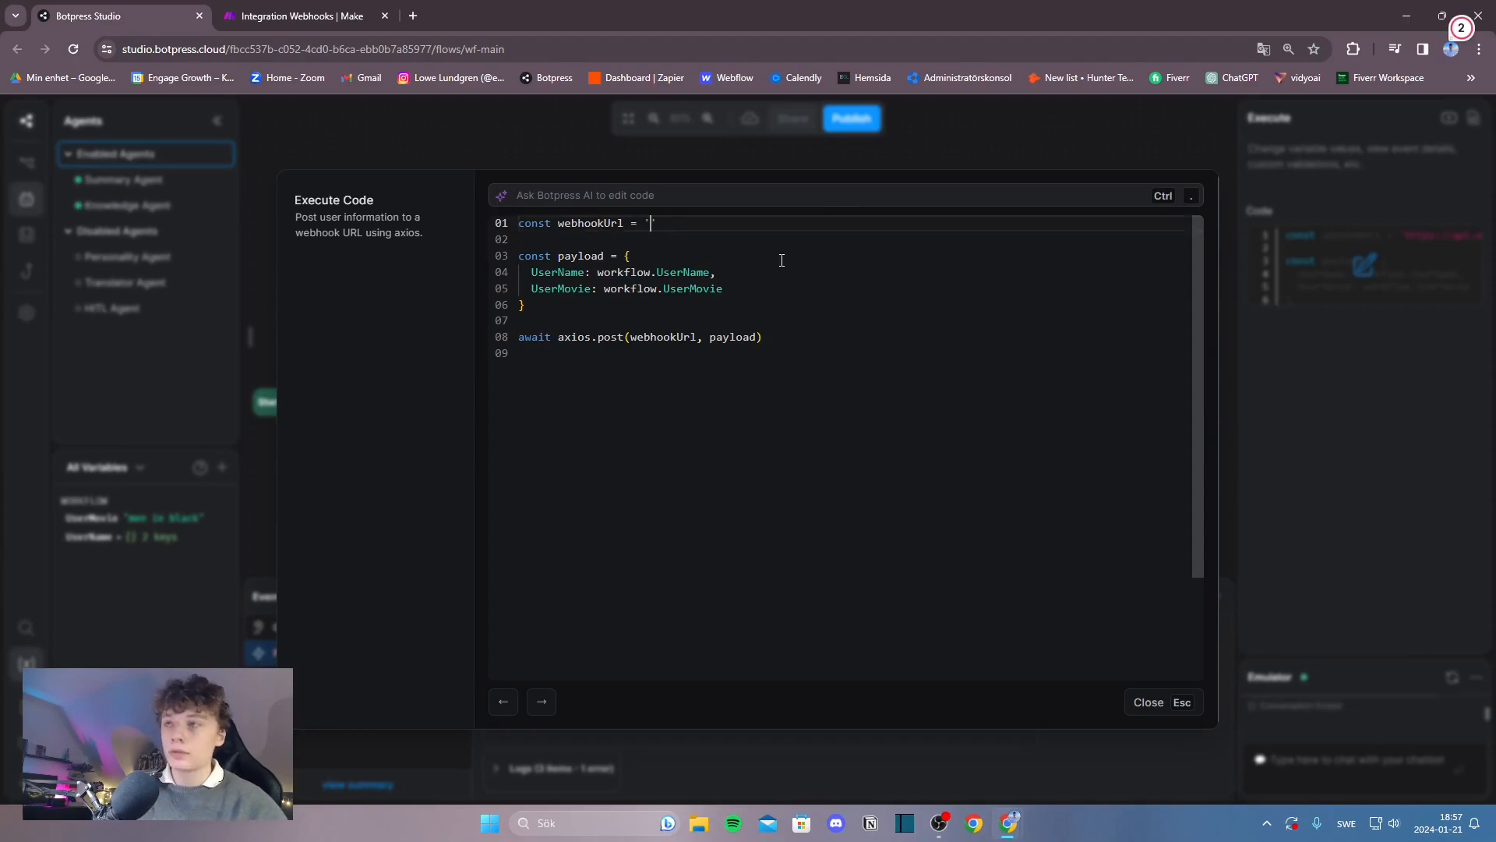
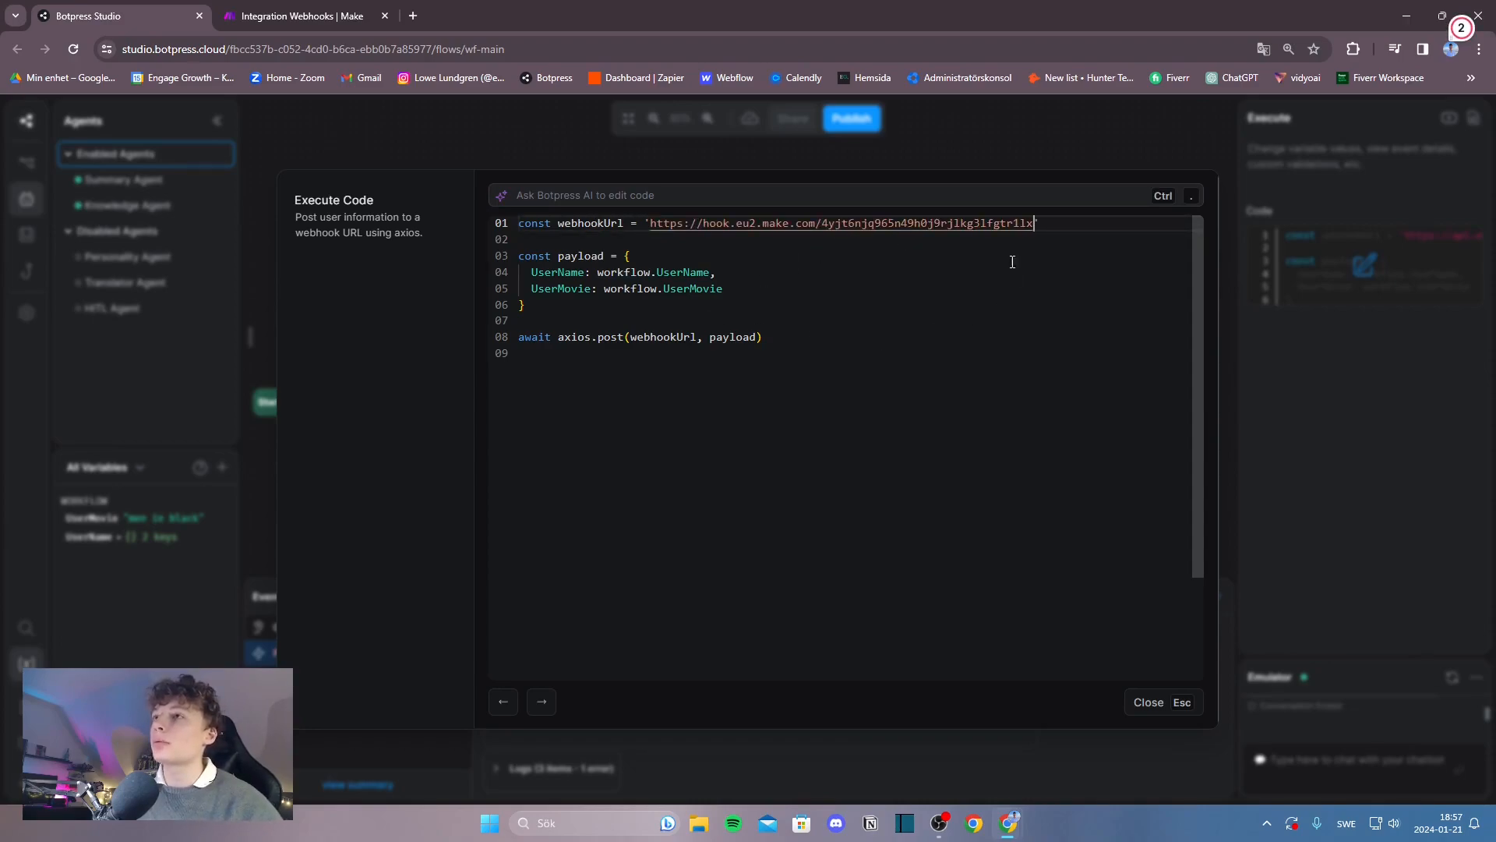
pyautogui.click(1148, 702)
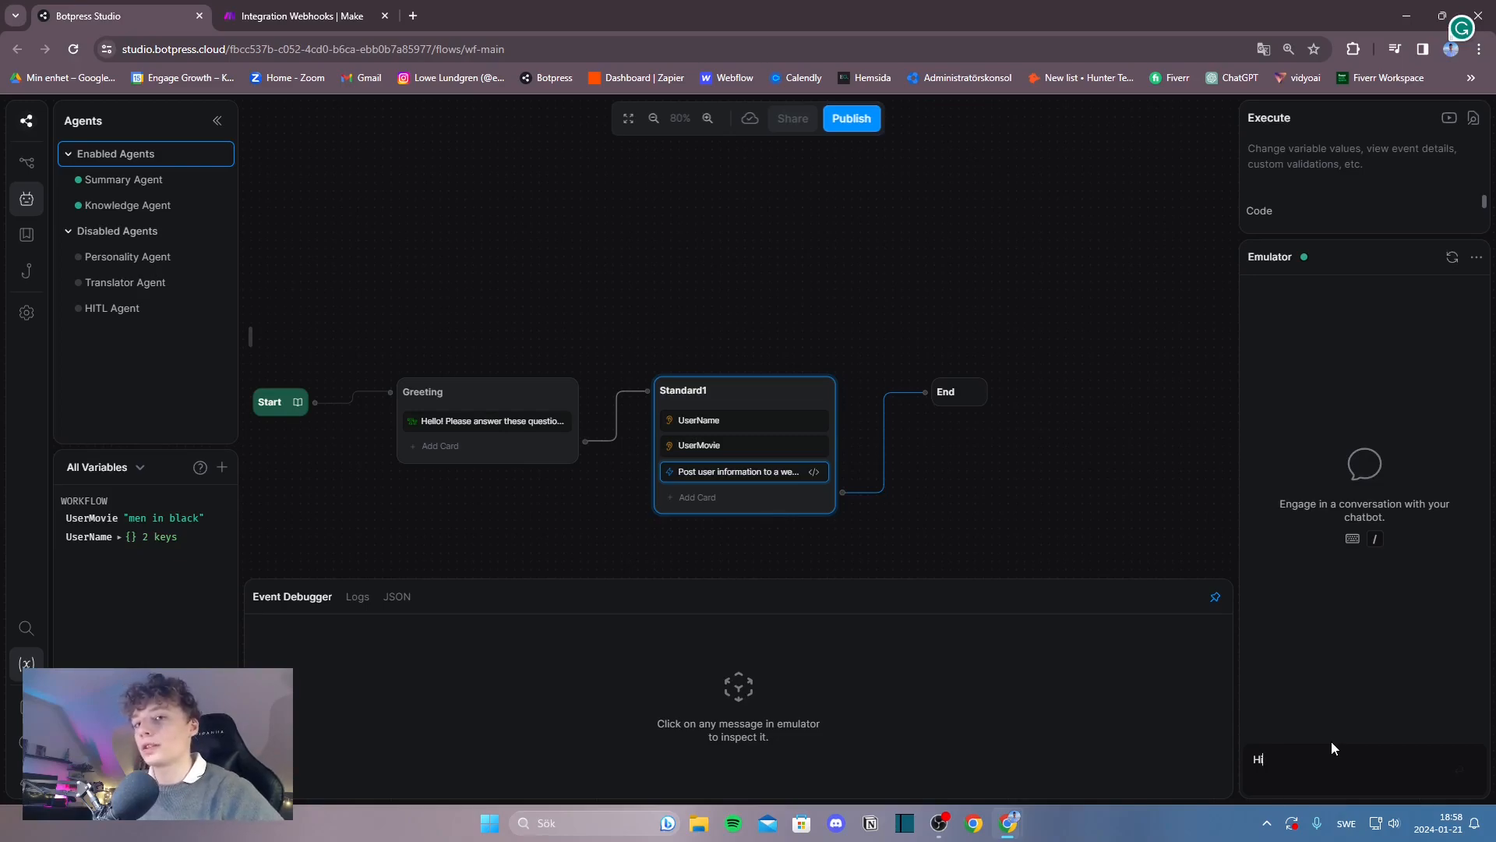
# Run an emulator chat sending Hi, the user's name and 'Men in Black 2', then check Make.
pyautogui.press('Return')
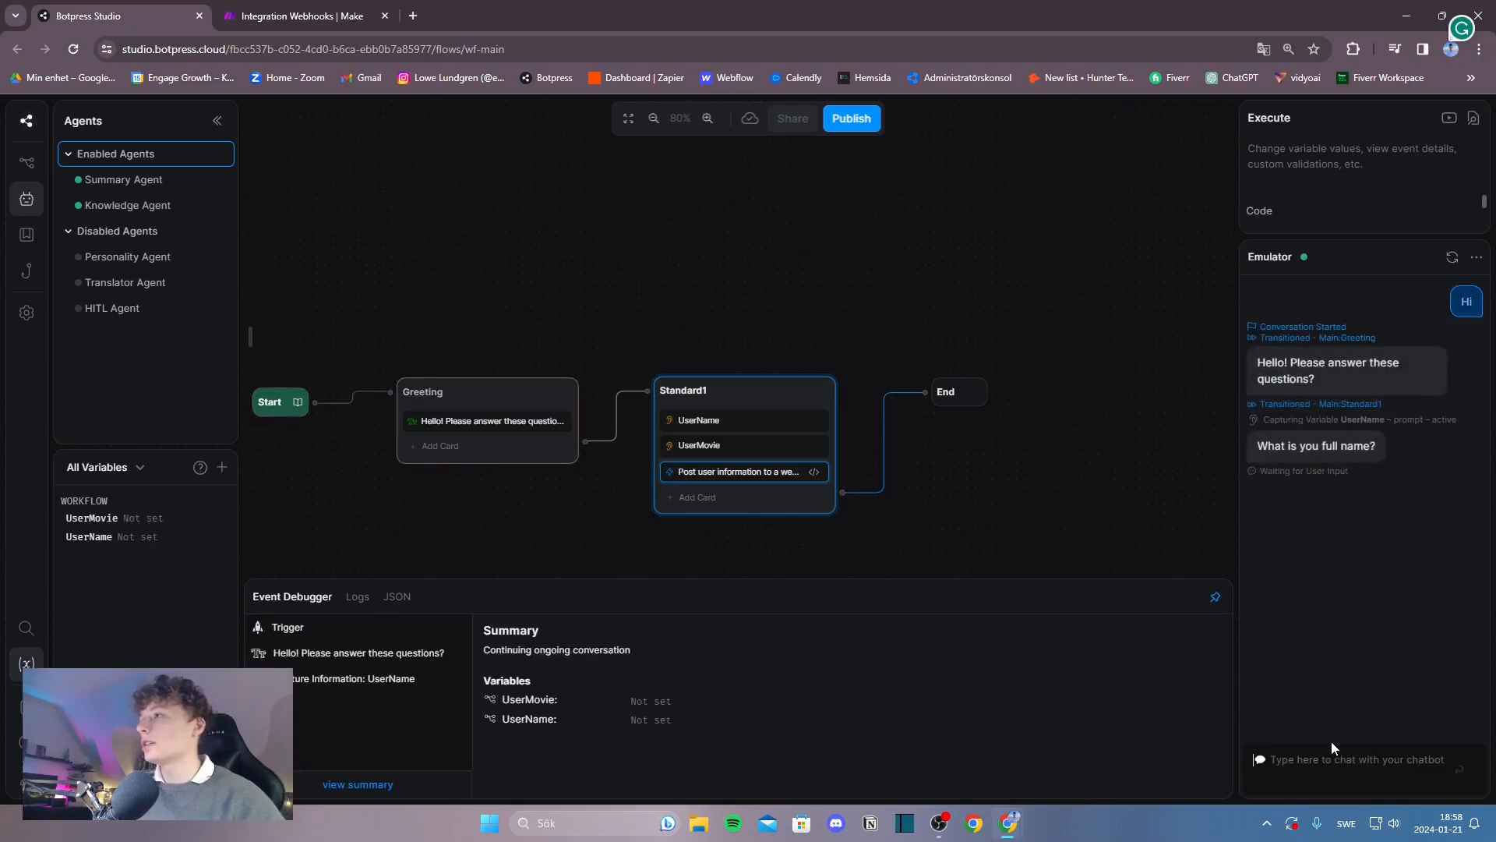
pyautogui.write('Cardu B')
pyautogui.press('BackSpace')
pyautogui.press('BackSpace')
pyautogui.press('BackSpace')
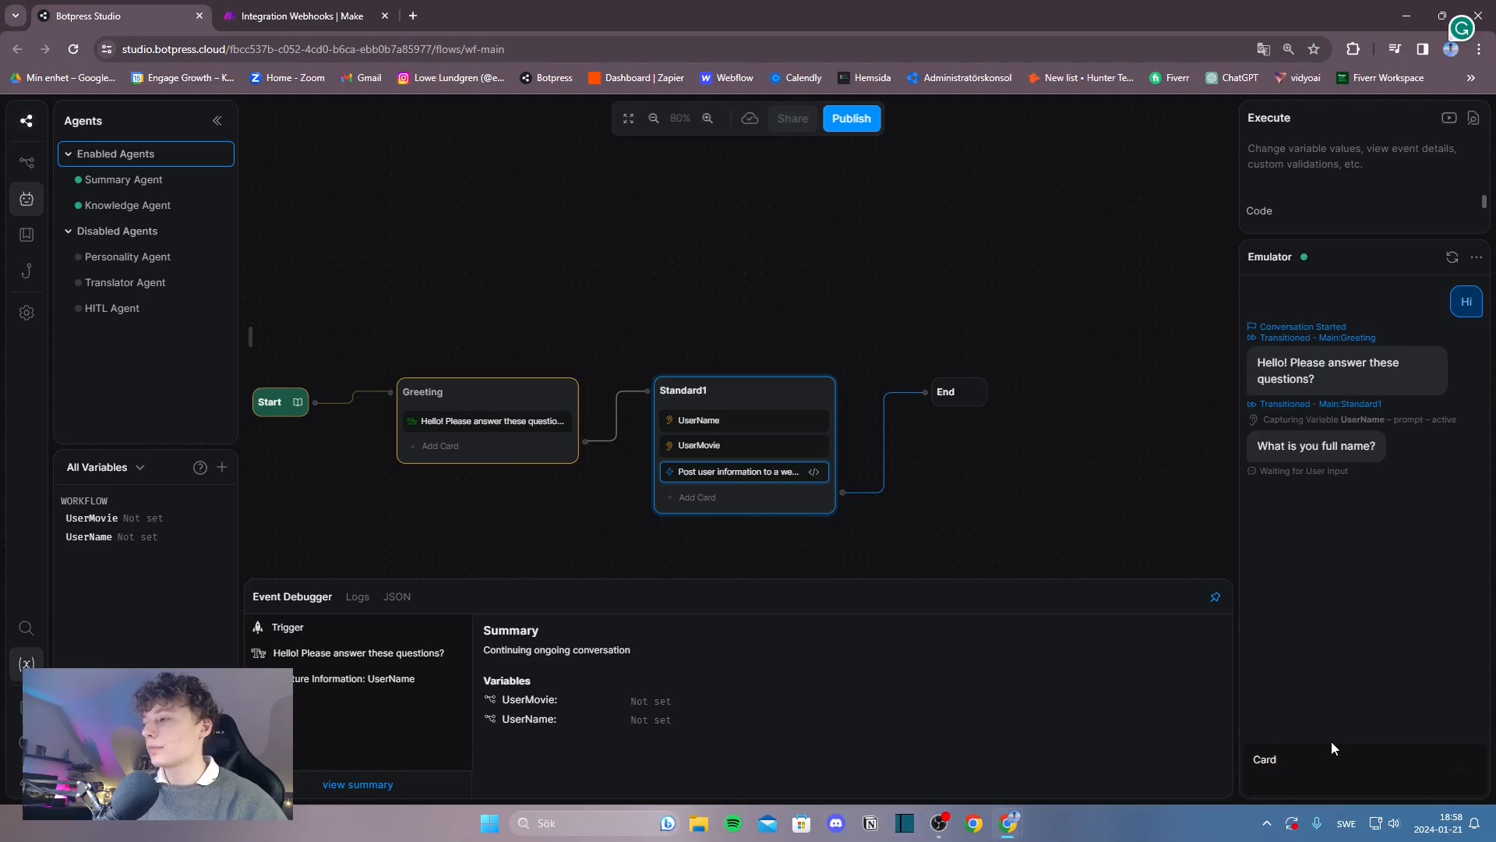
pyautogui.press('Return')
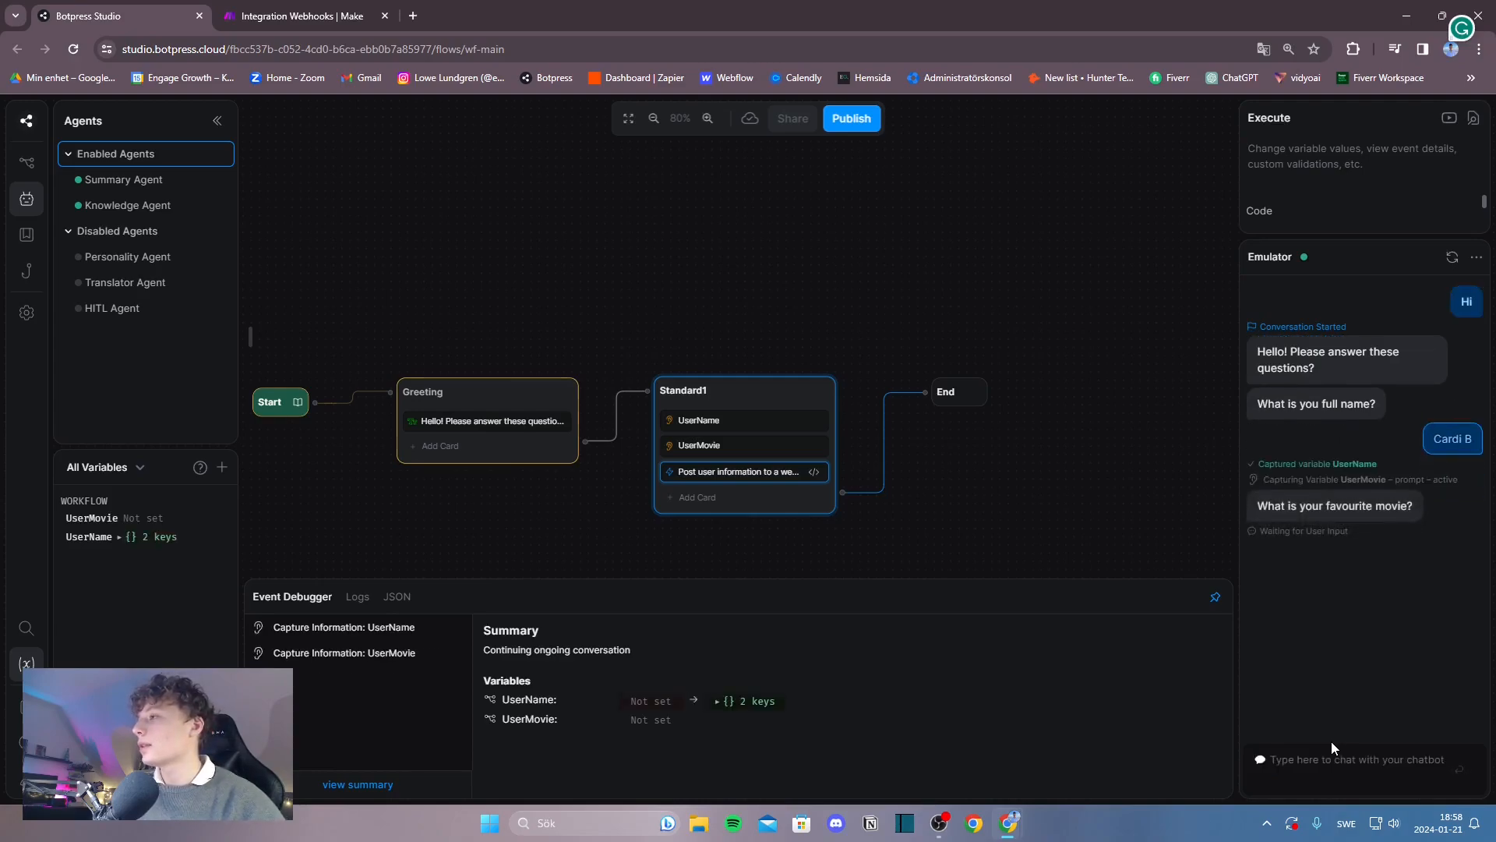
pyautogui.write('Men in')
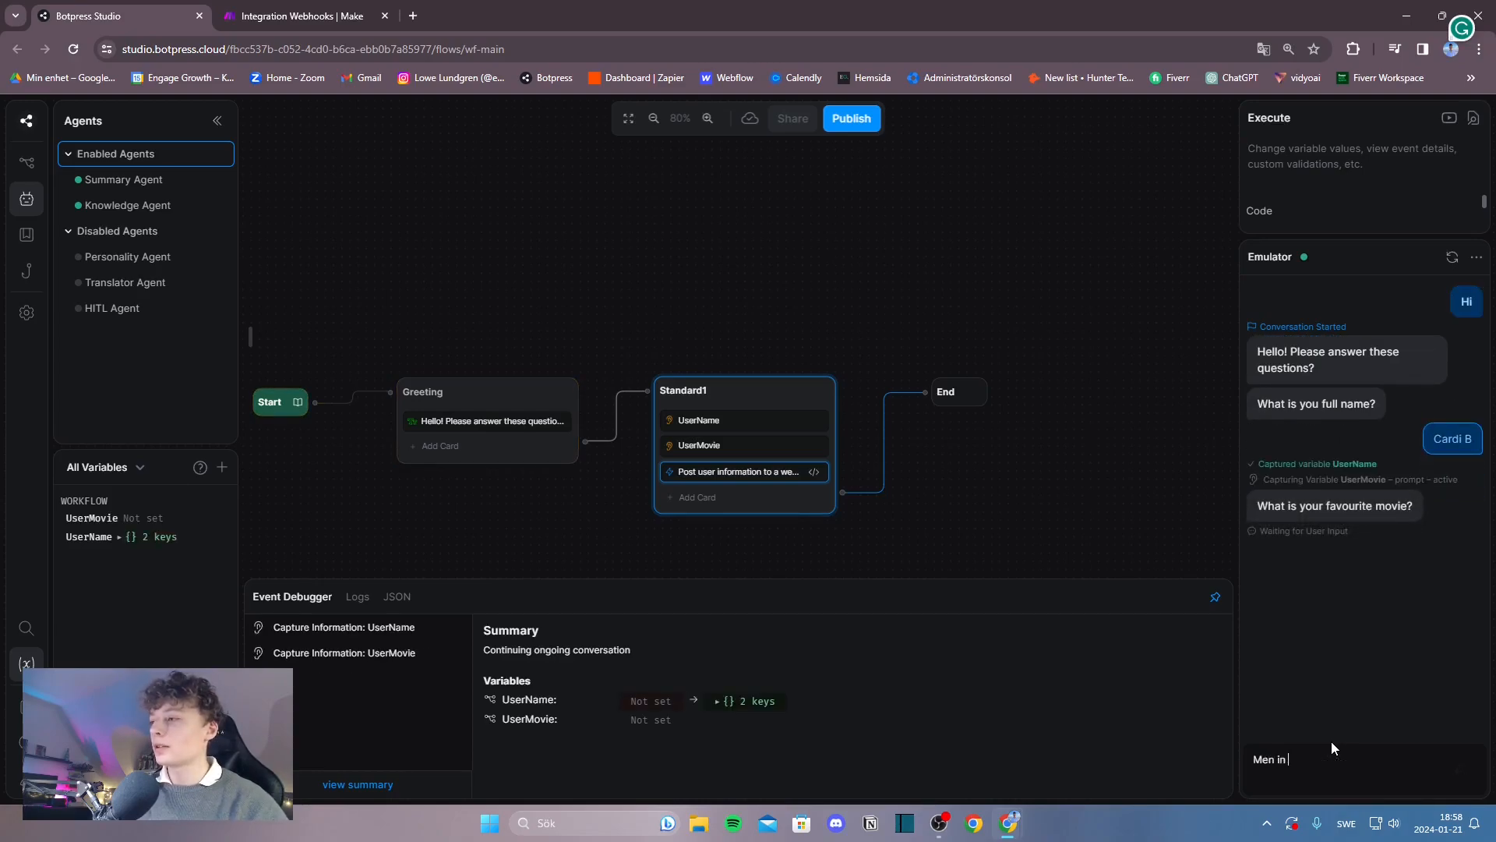
pyautogui.write(' Black 2')
pyautogui.press('Return')
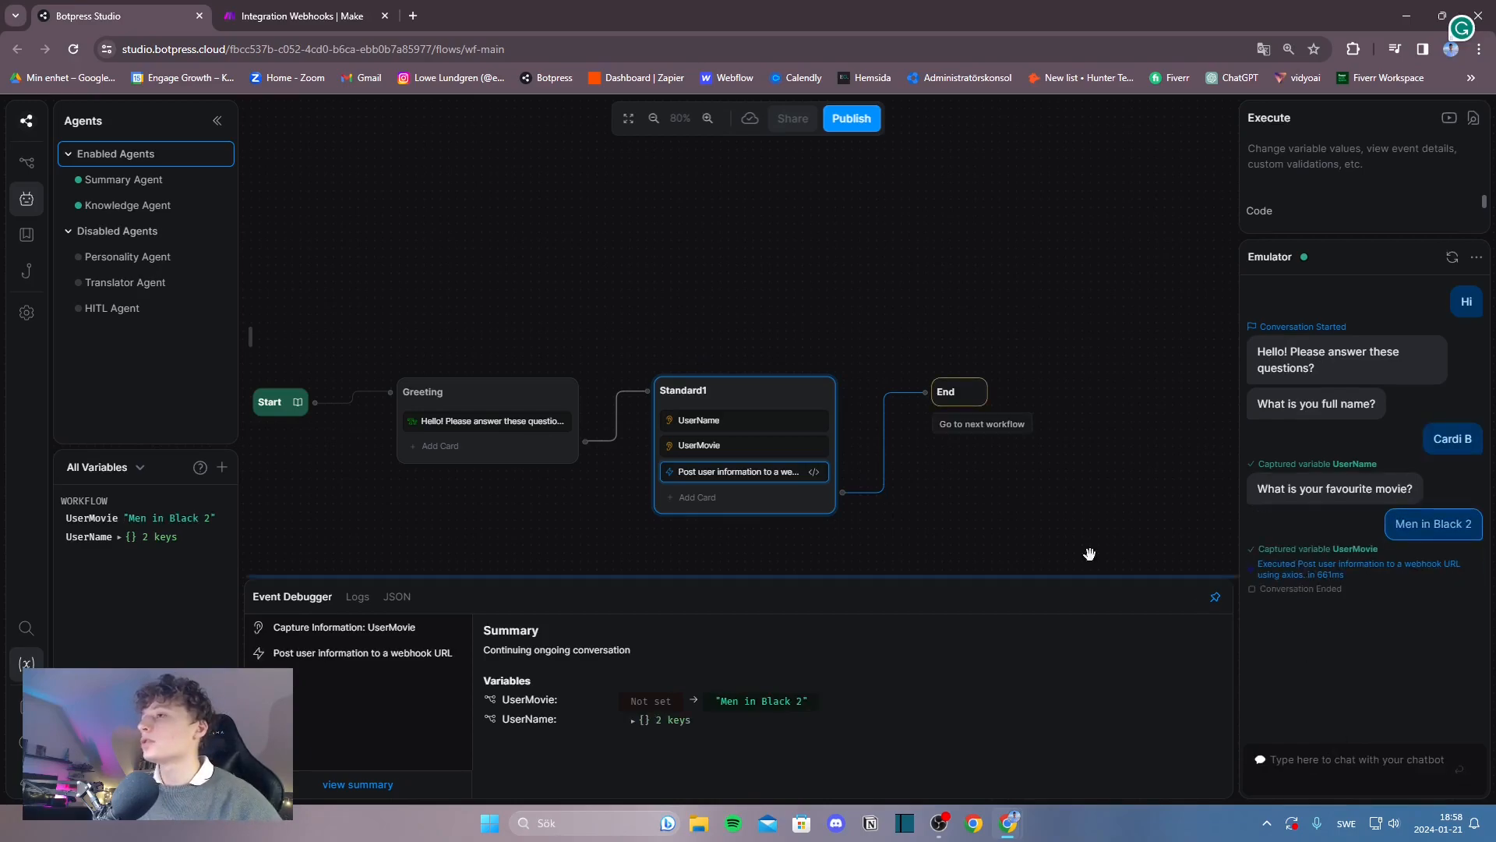
pyautogui.click(344, 17)
pyautogui.press('F11')
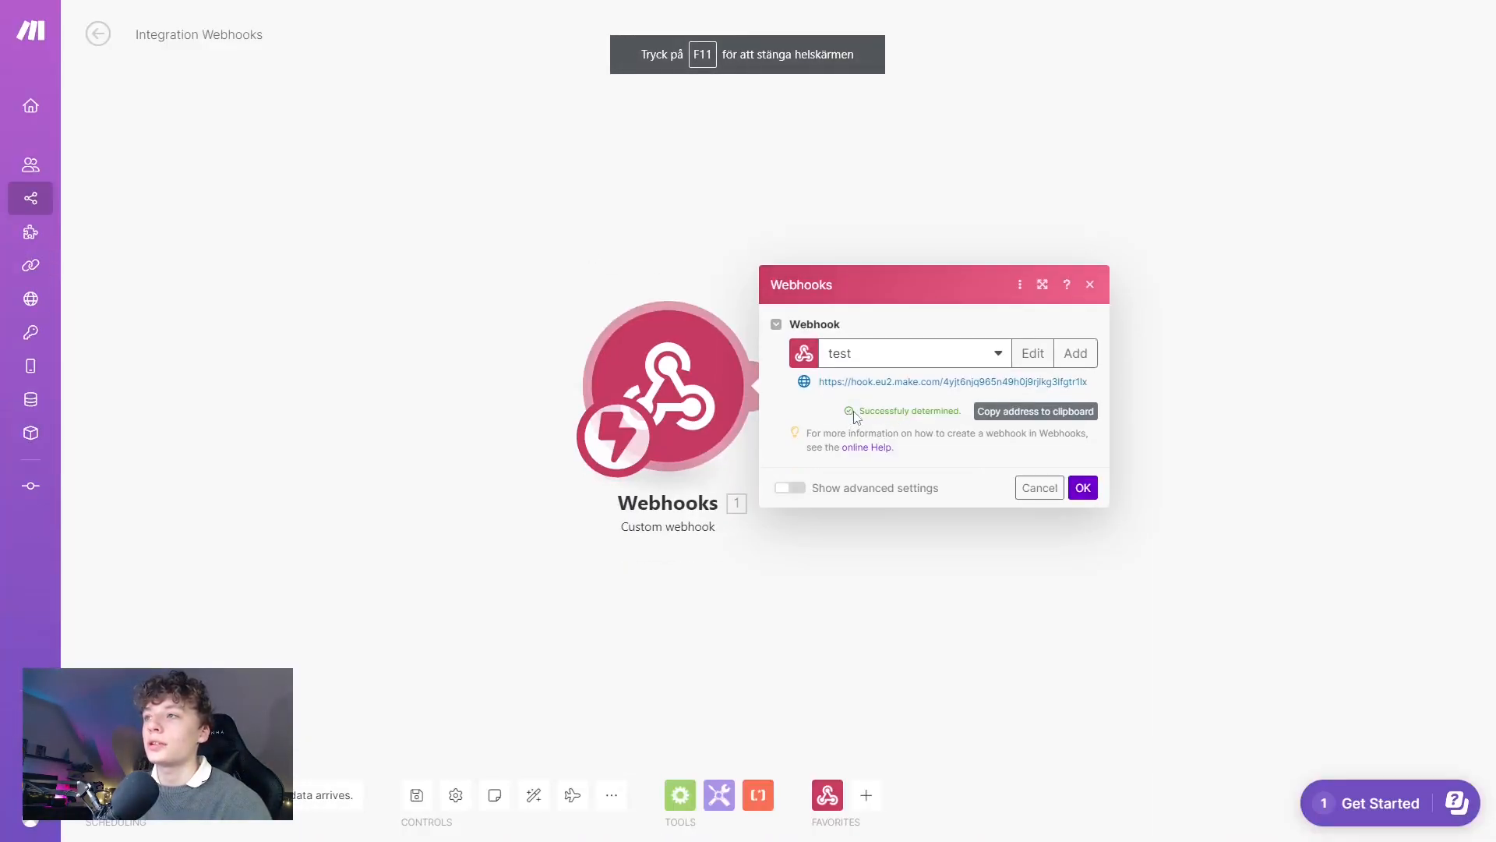
# Confirm the webhook and add an Email 'Send an Email to a Team Member' module after it.
pyautogui.click(1084, 489)
pyautogui.click(765, 387)
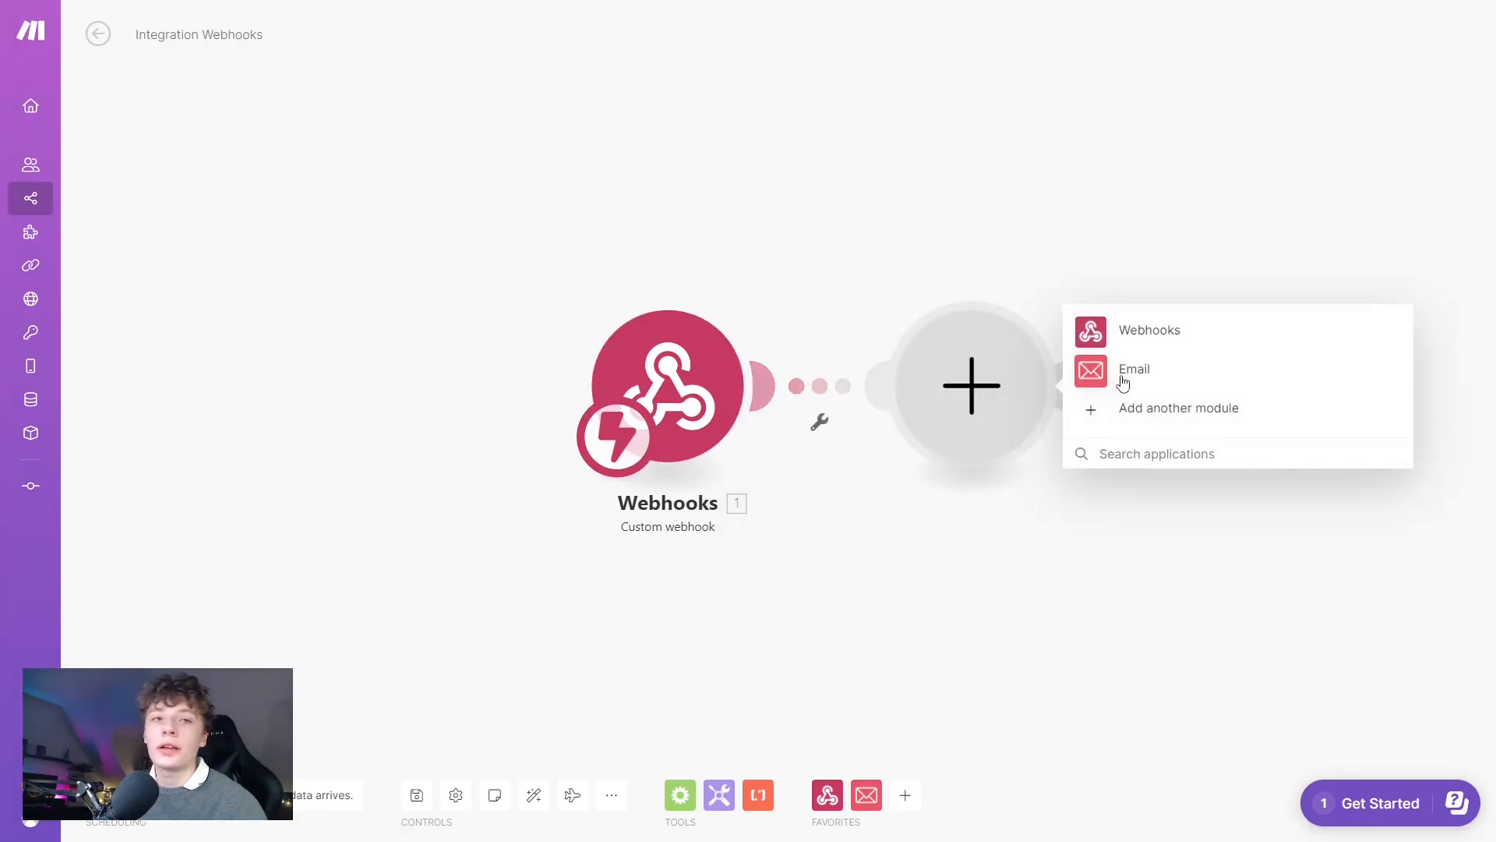
pyautogui.click(1129, 456)
pyautogui.write('email')
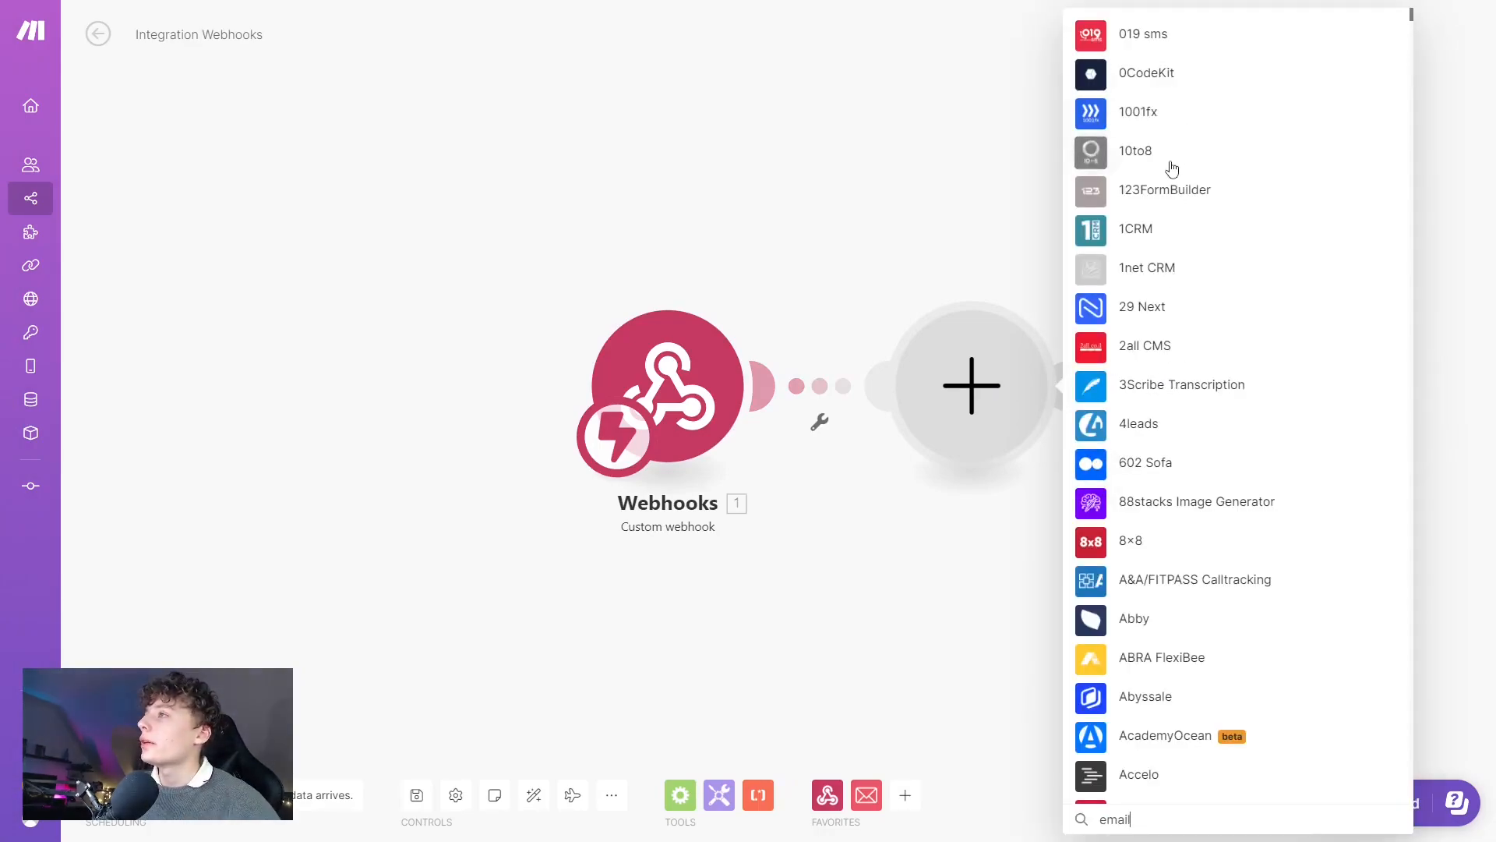
pyautogui.click(1134, 39)
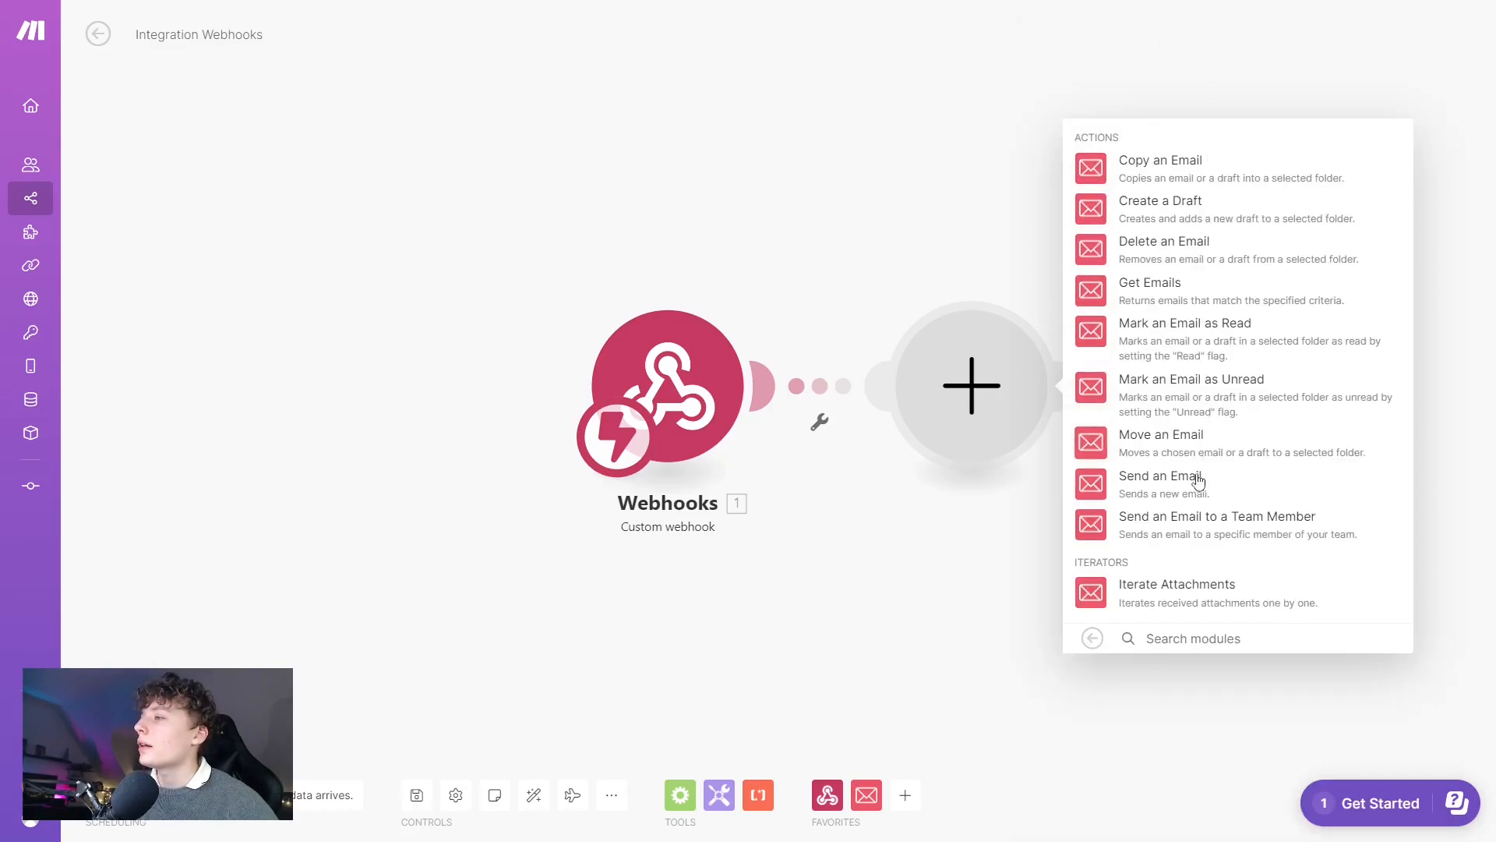
pyautogui.click(1240, 527)
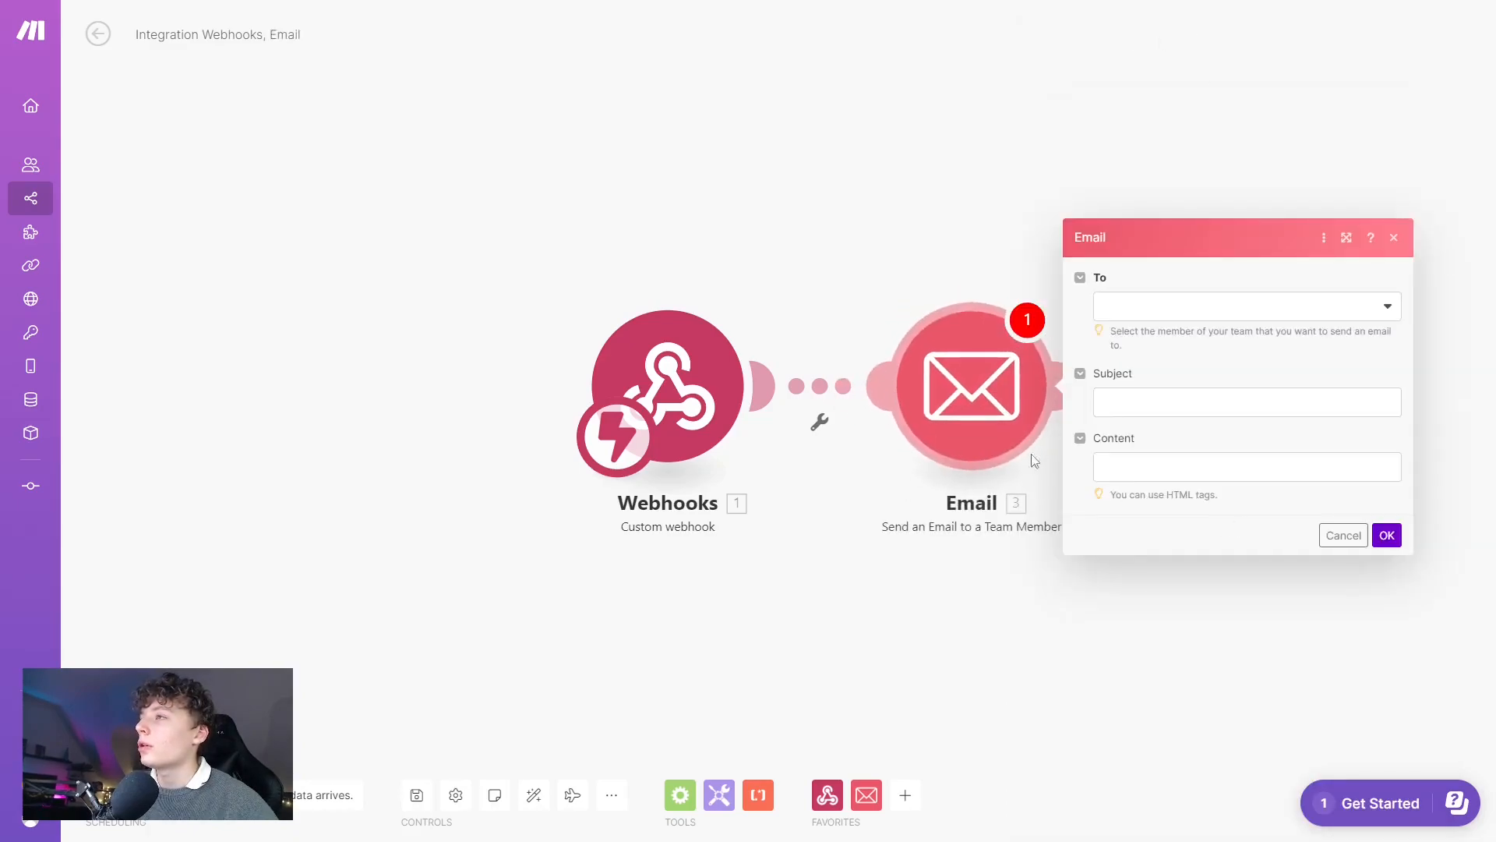
# Send the email to a team member with subject: first name plus 'shared information to Botpress'.
pyautogui.click(1162, 304)
pyautogui.click(1159, 335)
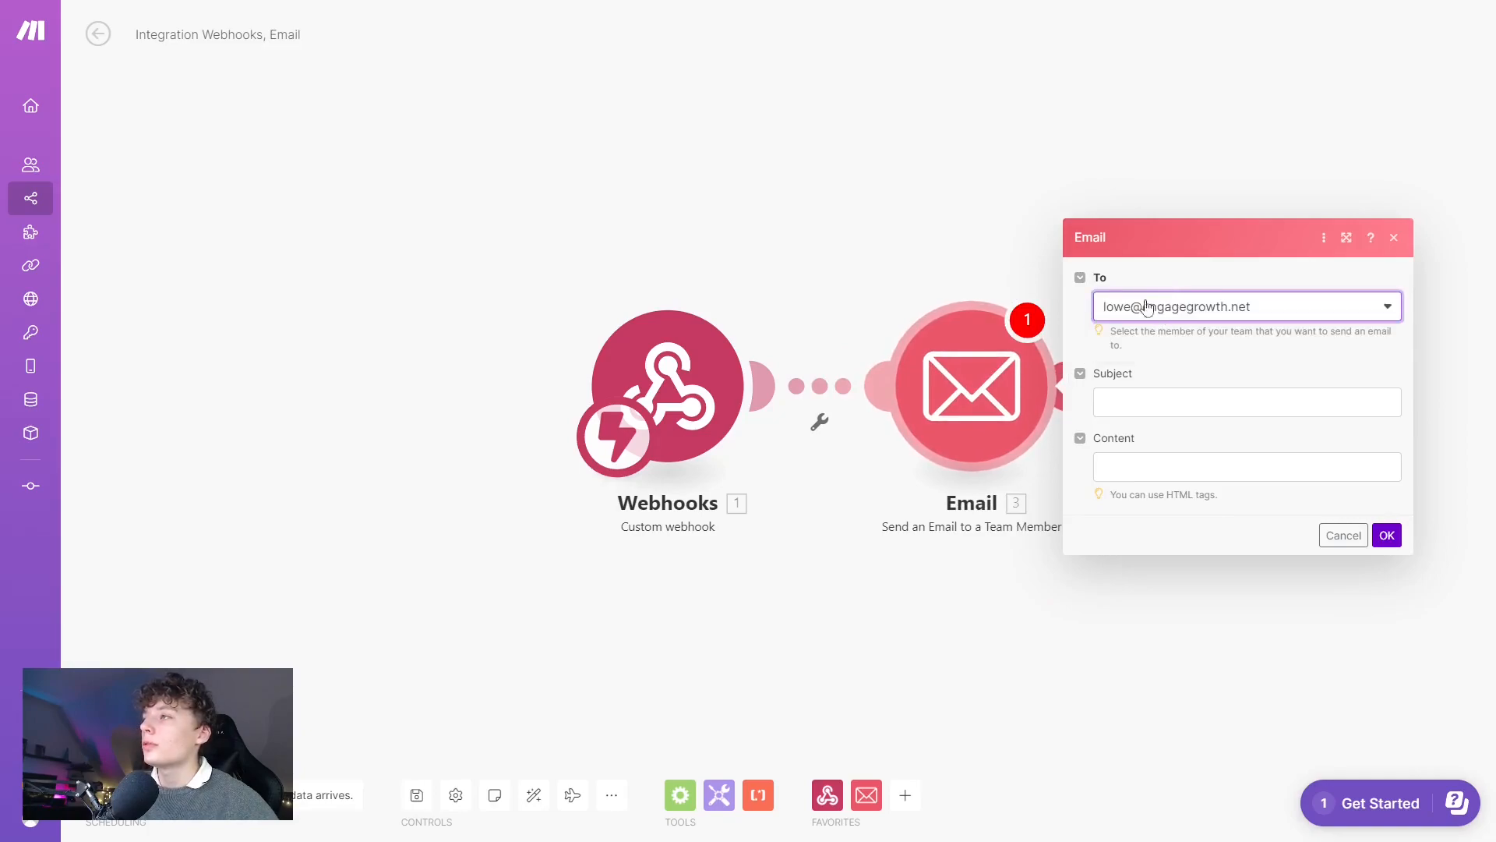
pyautogui.click(1138, 402)
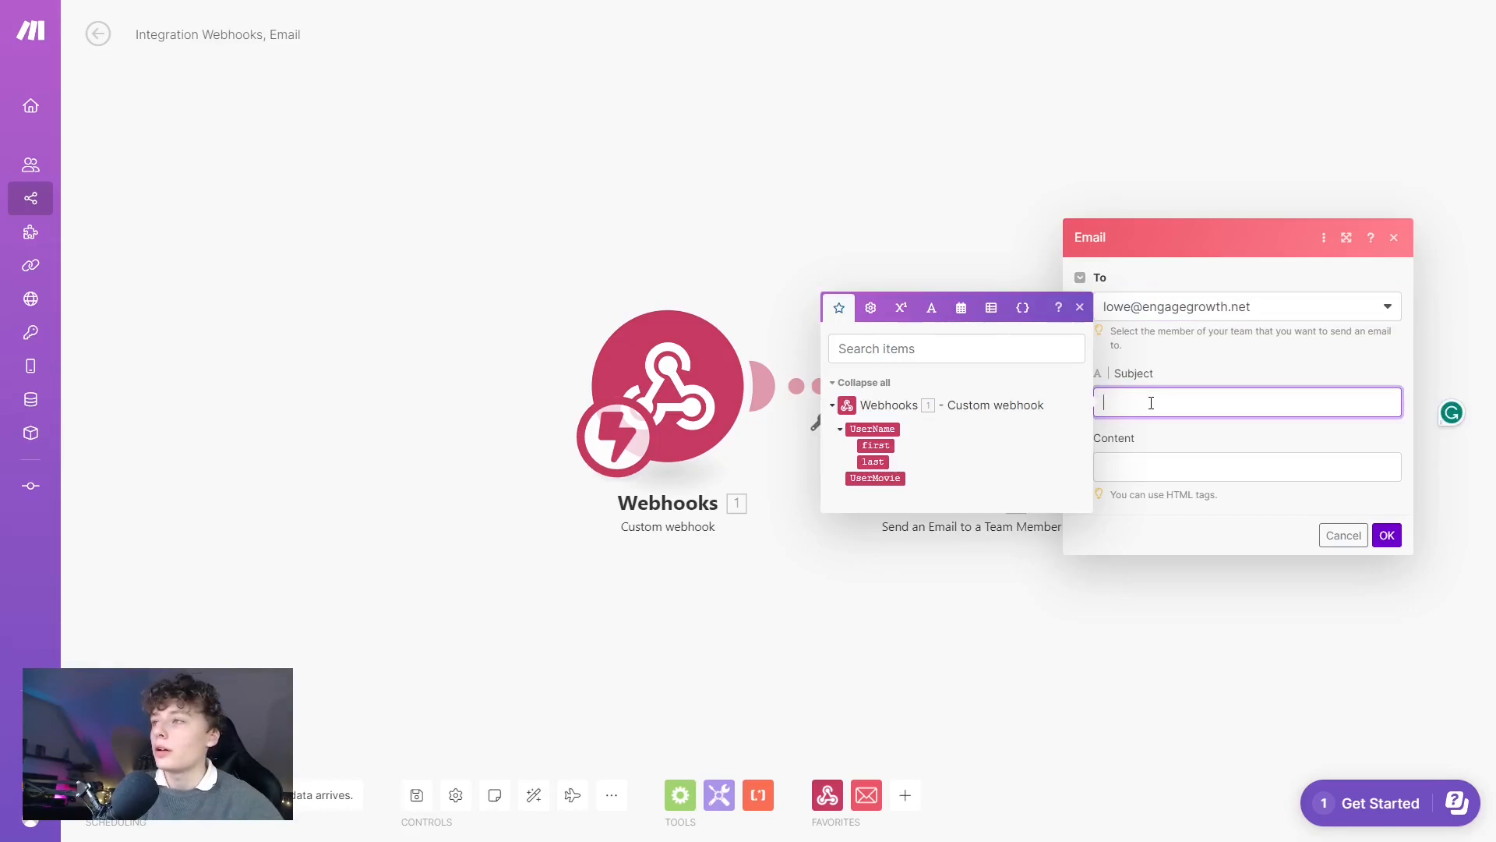
pyautogui.click(876, 445)
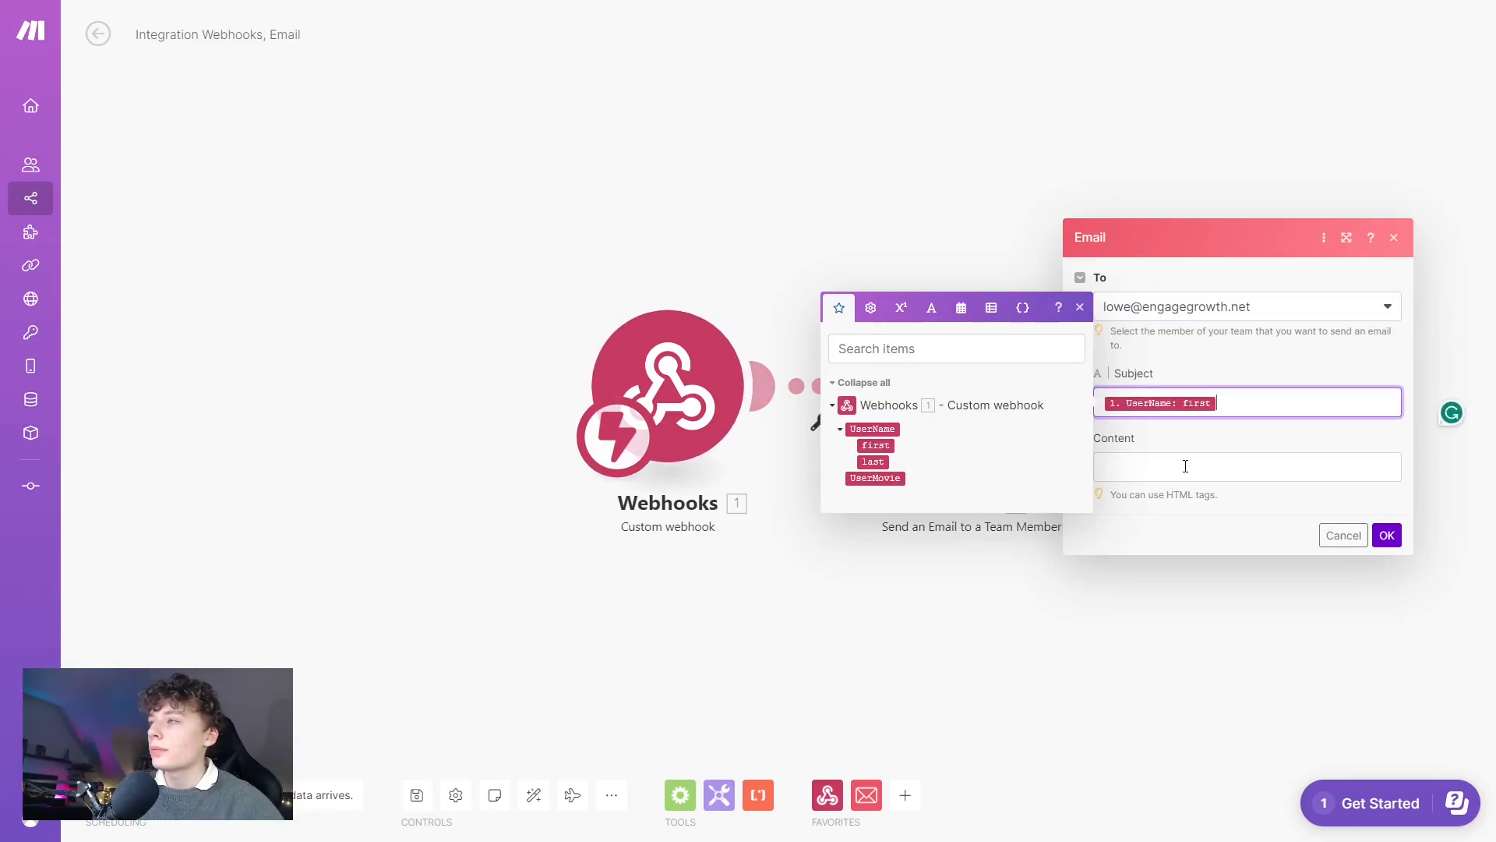
pyautogui.write('shared information to Botpress')
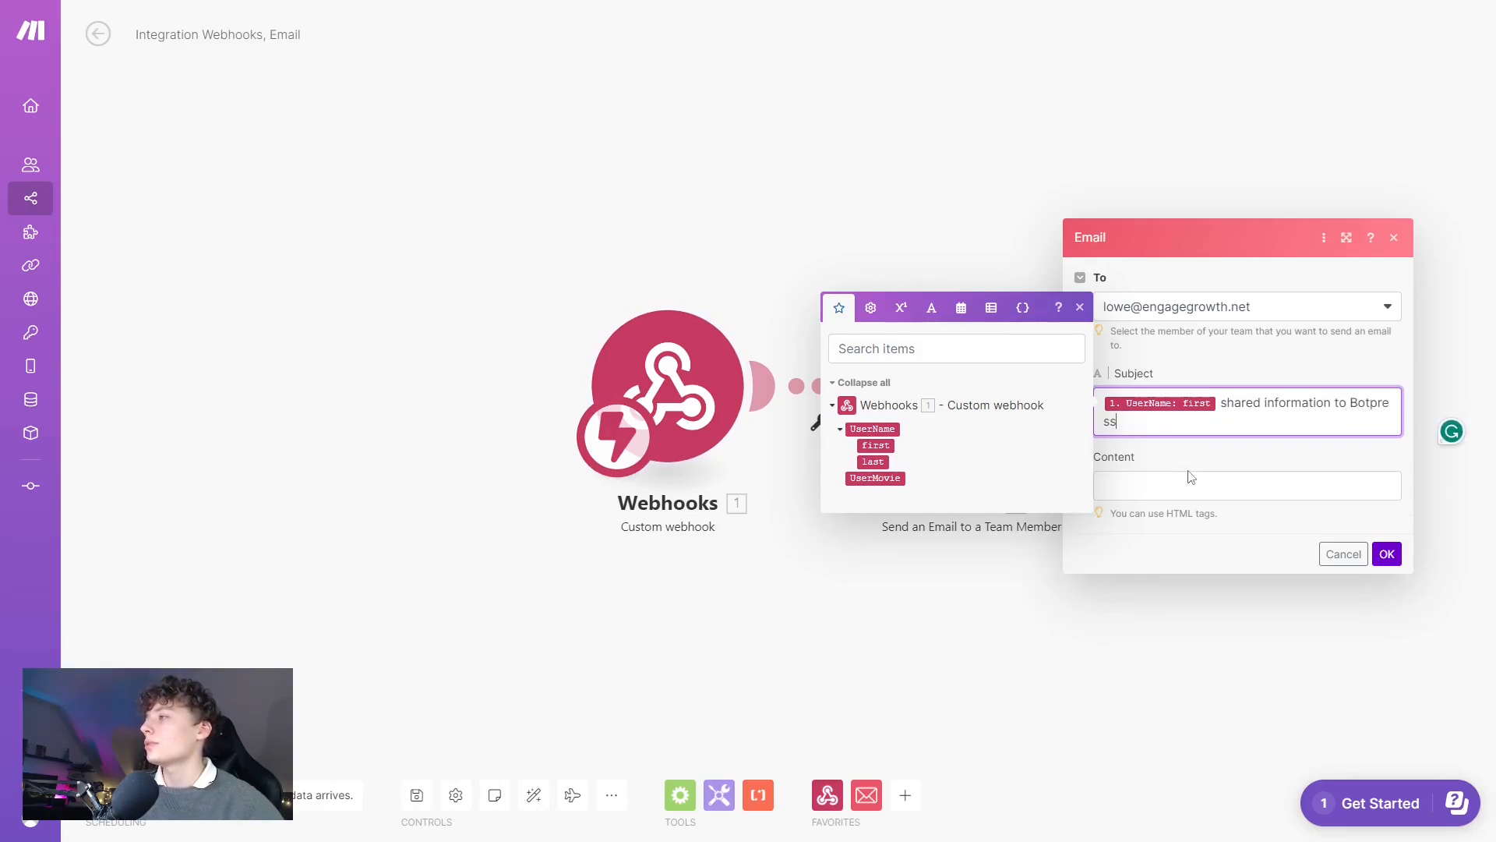
# Fill the body with 'Name:' first and last name and 'Movie:' UserMovie, then confirm.
pyautogui.click(1185, 466)
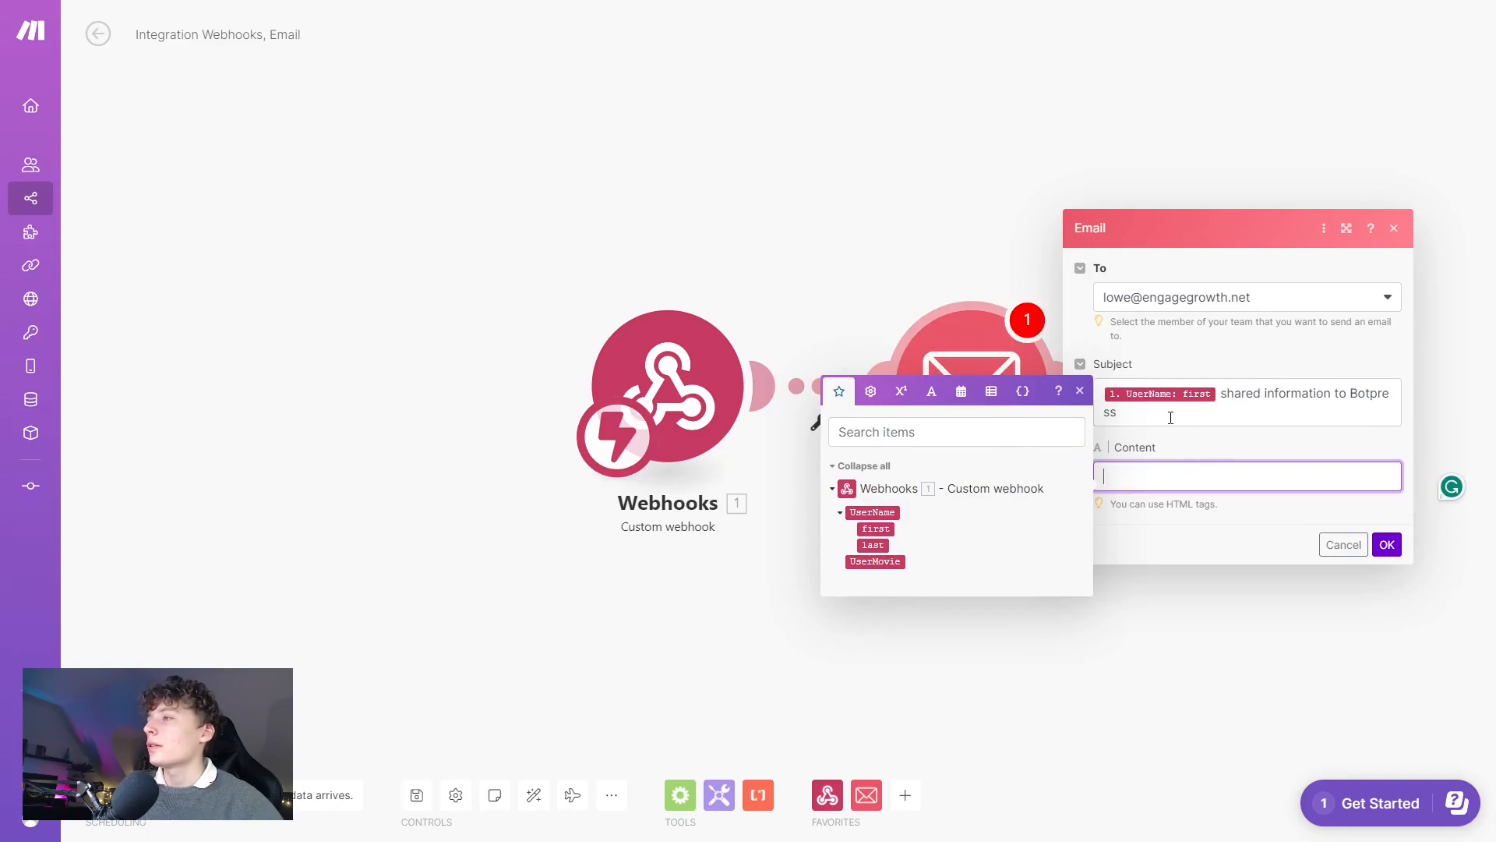
pyautogui.write('Name:')
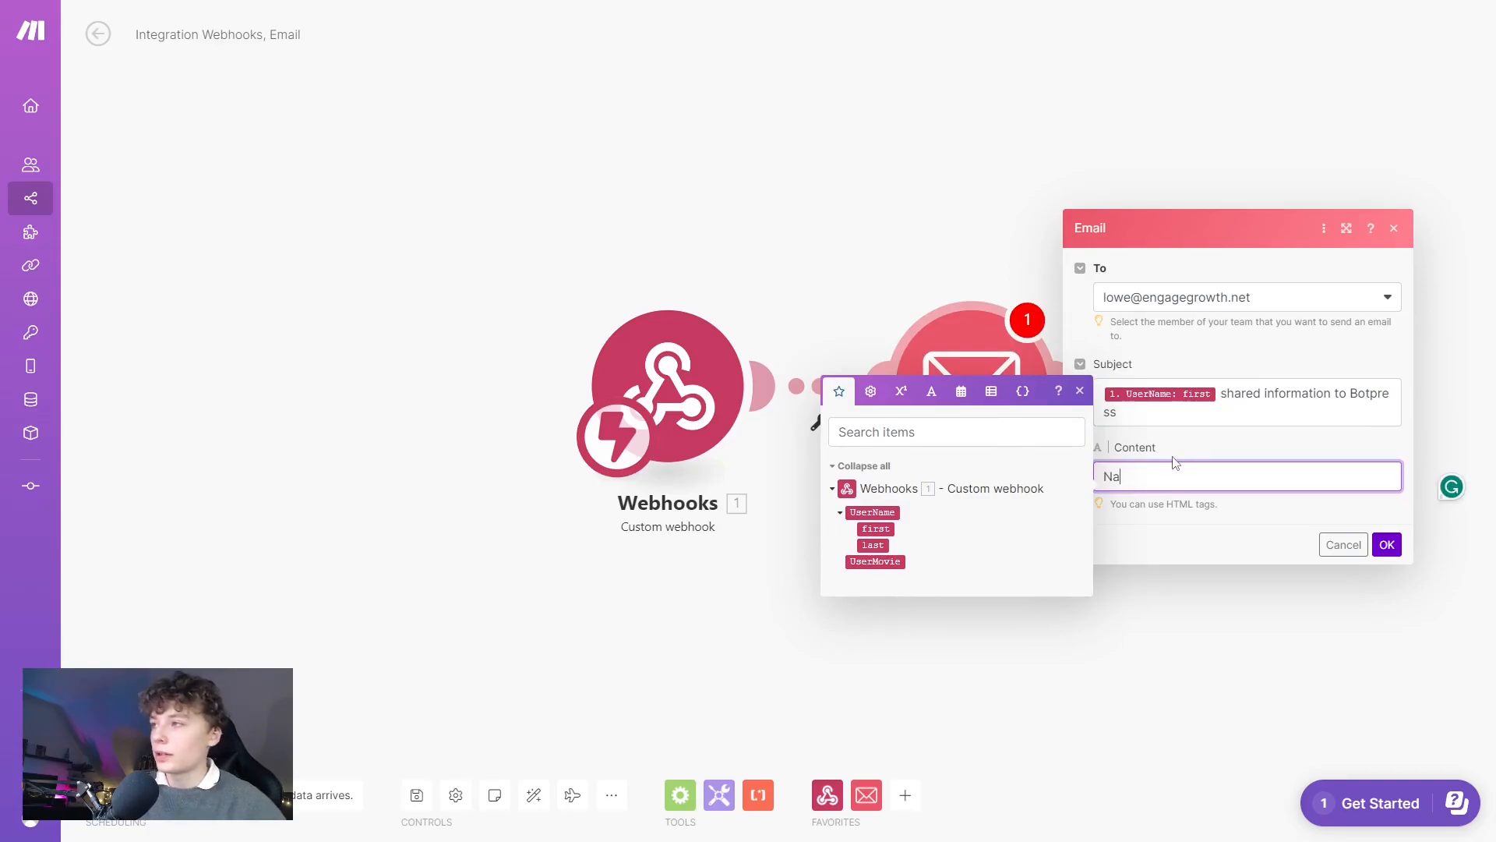
pyautogui.click(891, 529)
pyautogui.click(881, 545)
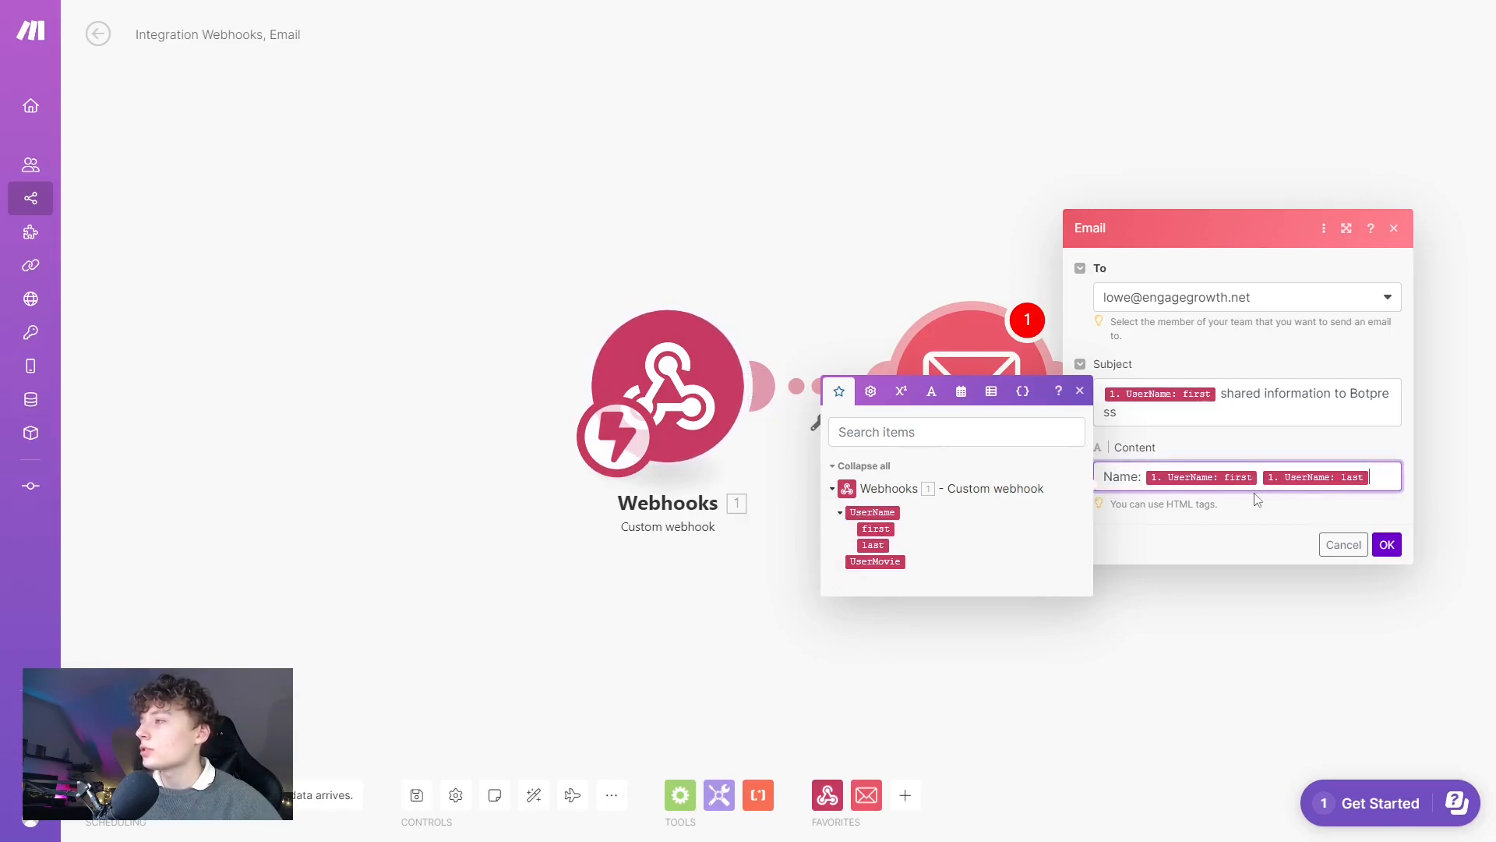
pyautogui.press('Return')
pyautogui.write('Moiv')
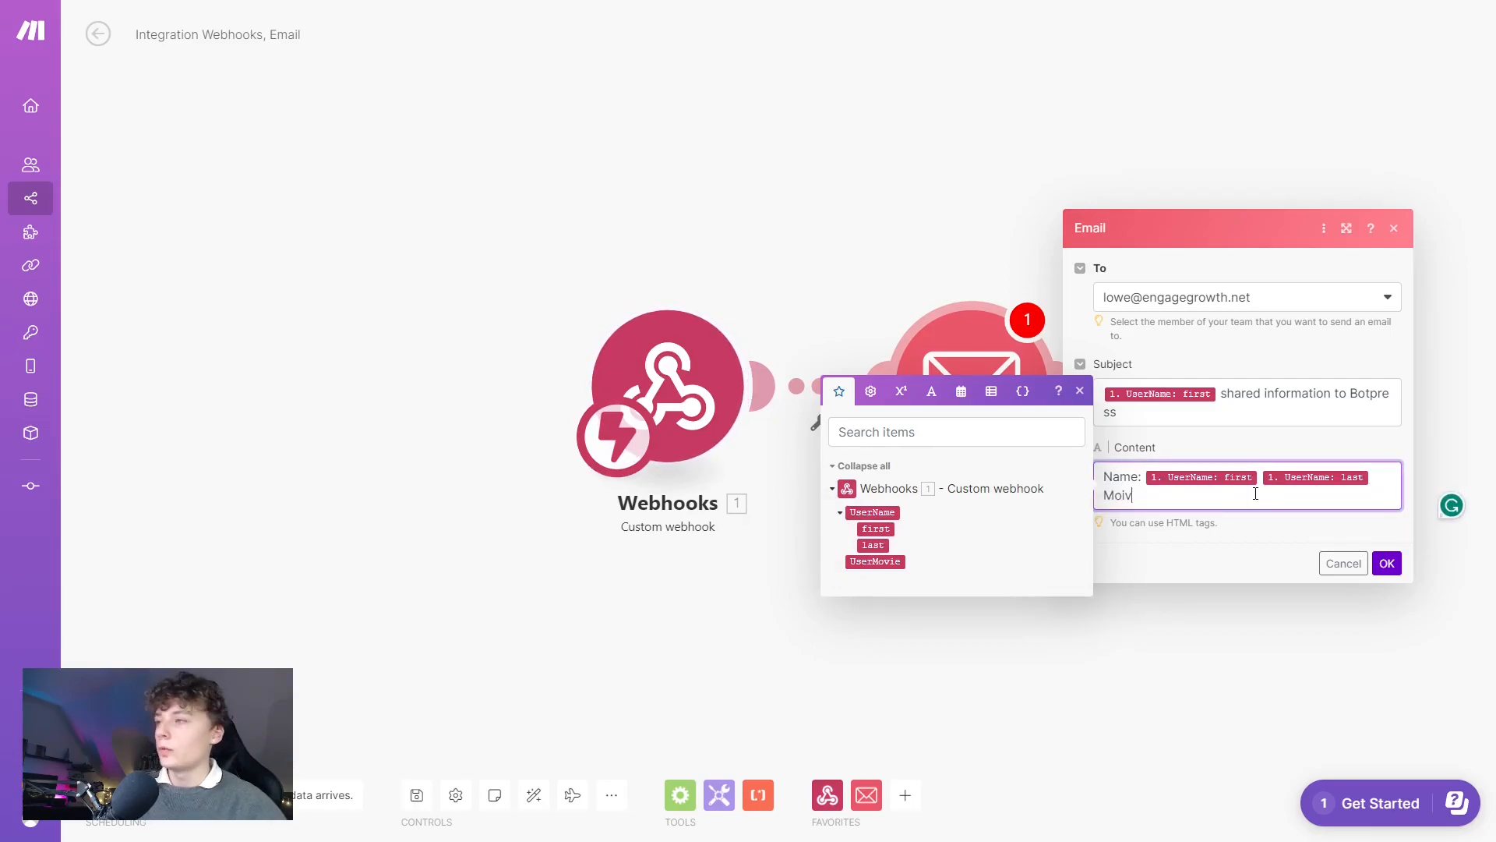
pyautogui.press('BackSpace')
pyautogui.press('BackSpace')
pyautogui.write('vie:')
pyautogui.click(883, 563)
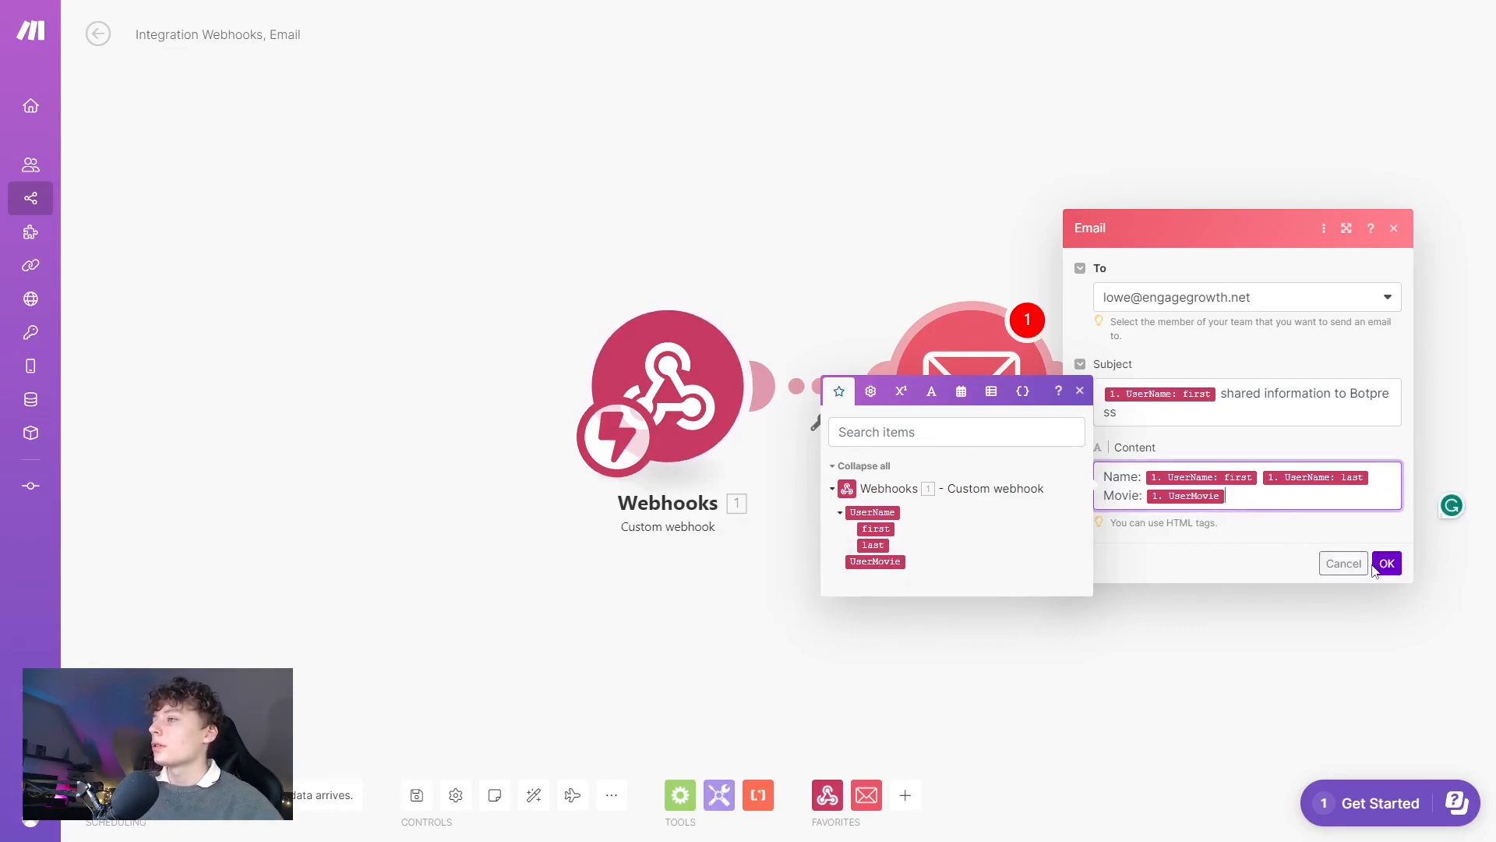
pyautogui.click(1388, 563)
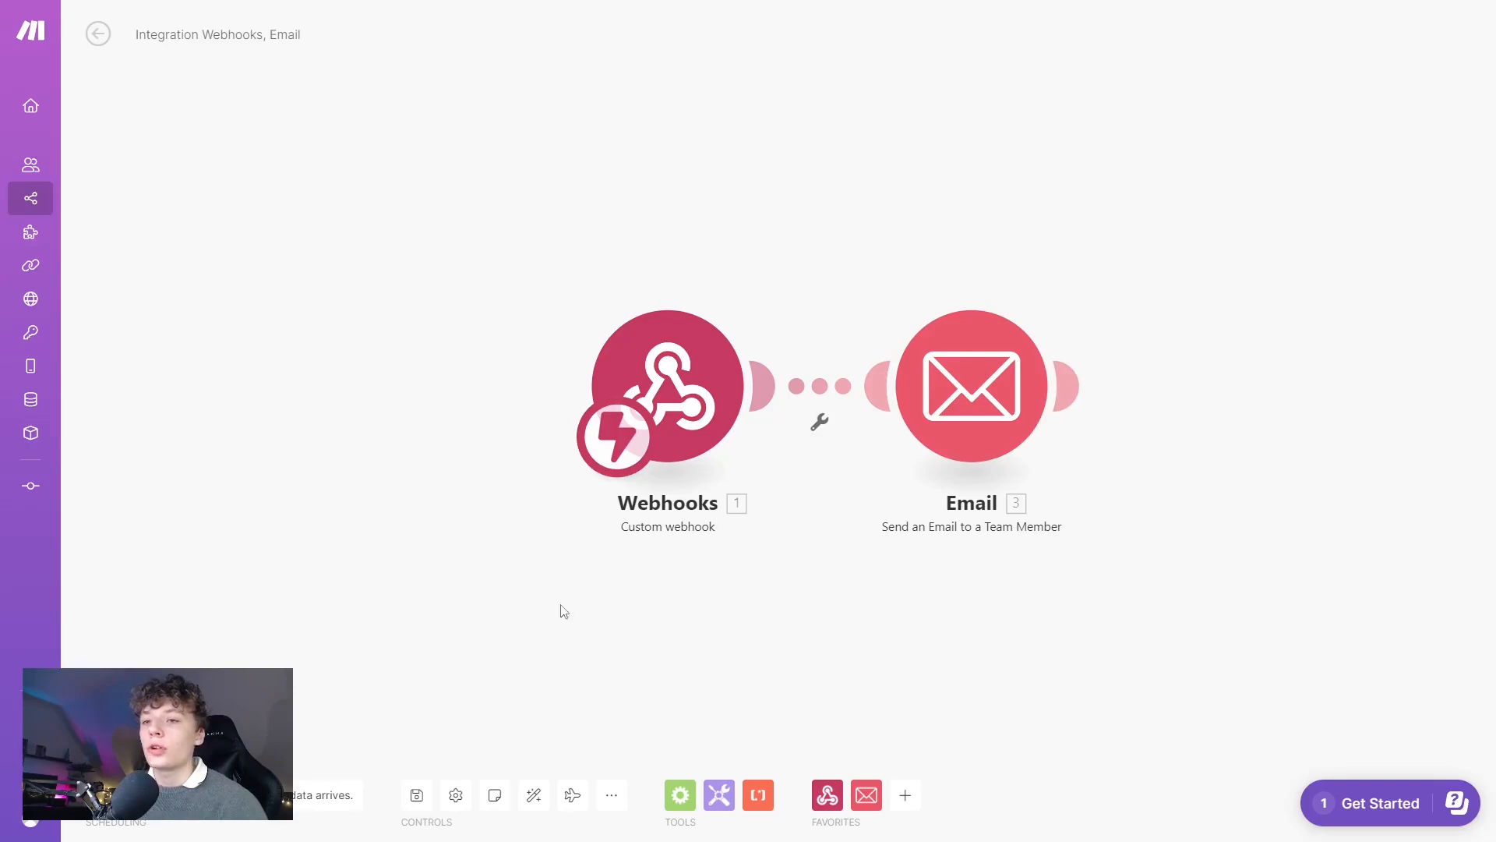
# Save the scenario, run it once to await webhook data, and return to Botpress Studio.
pyautogui.click(418, 803)
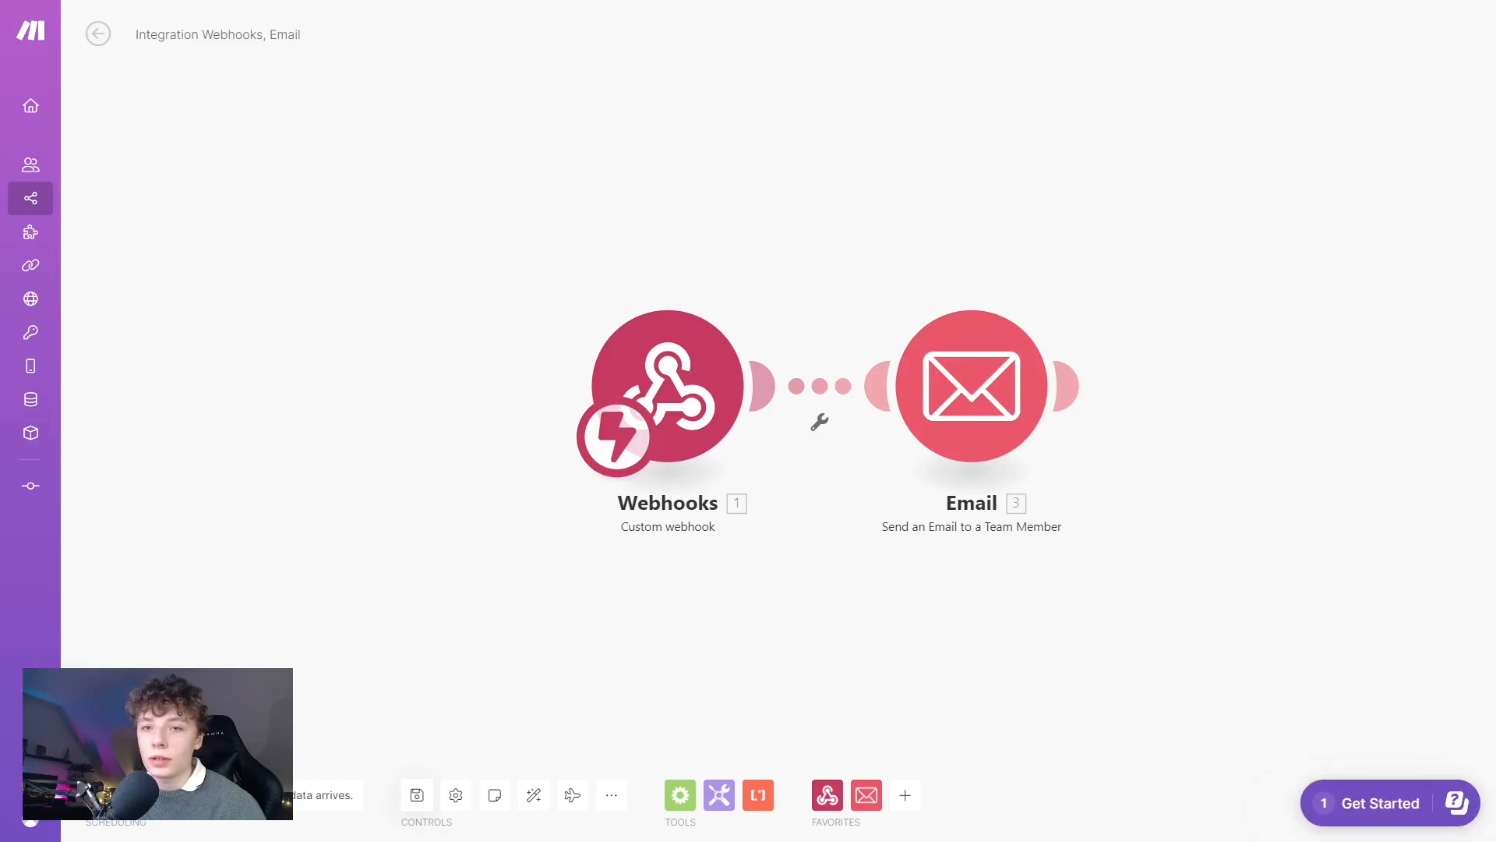
pyautogui.click(134, 750)
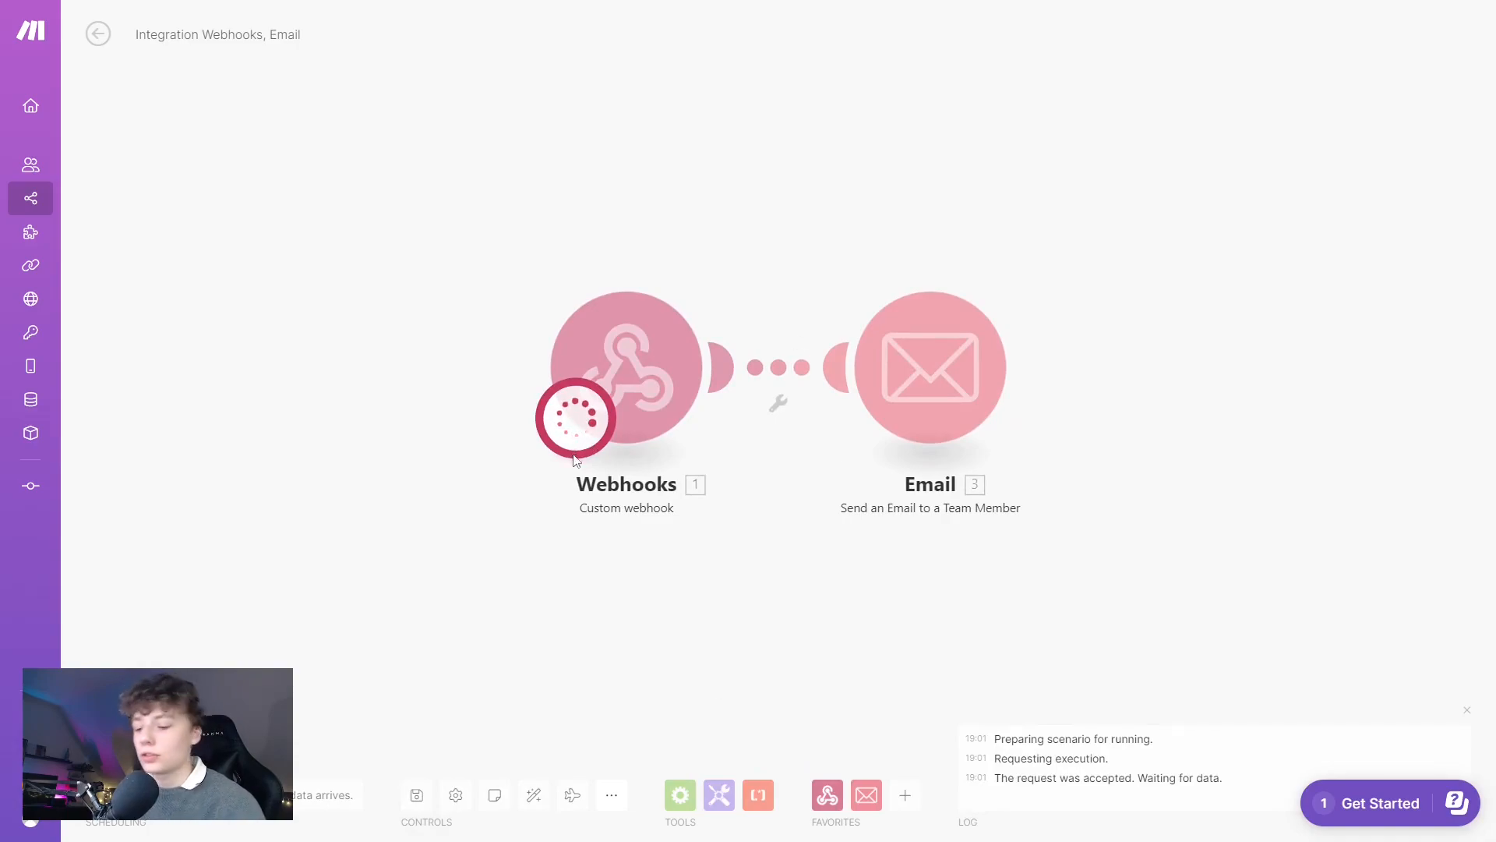
pyautogui.press('F11')
pyautogui.click(125, 18)
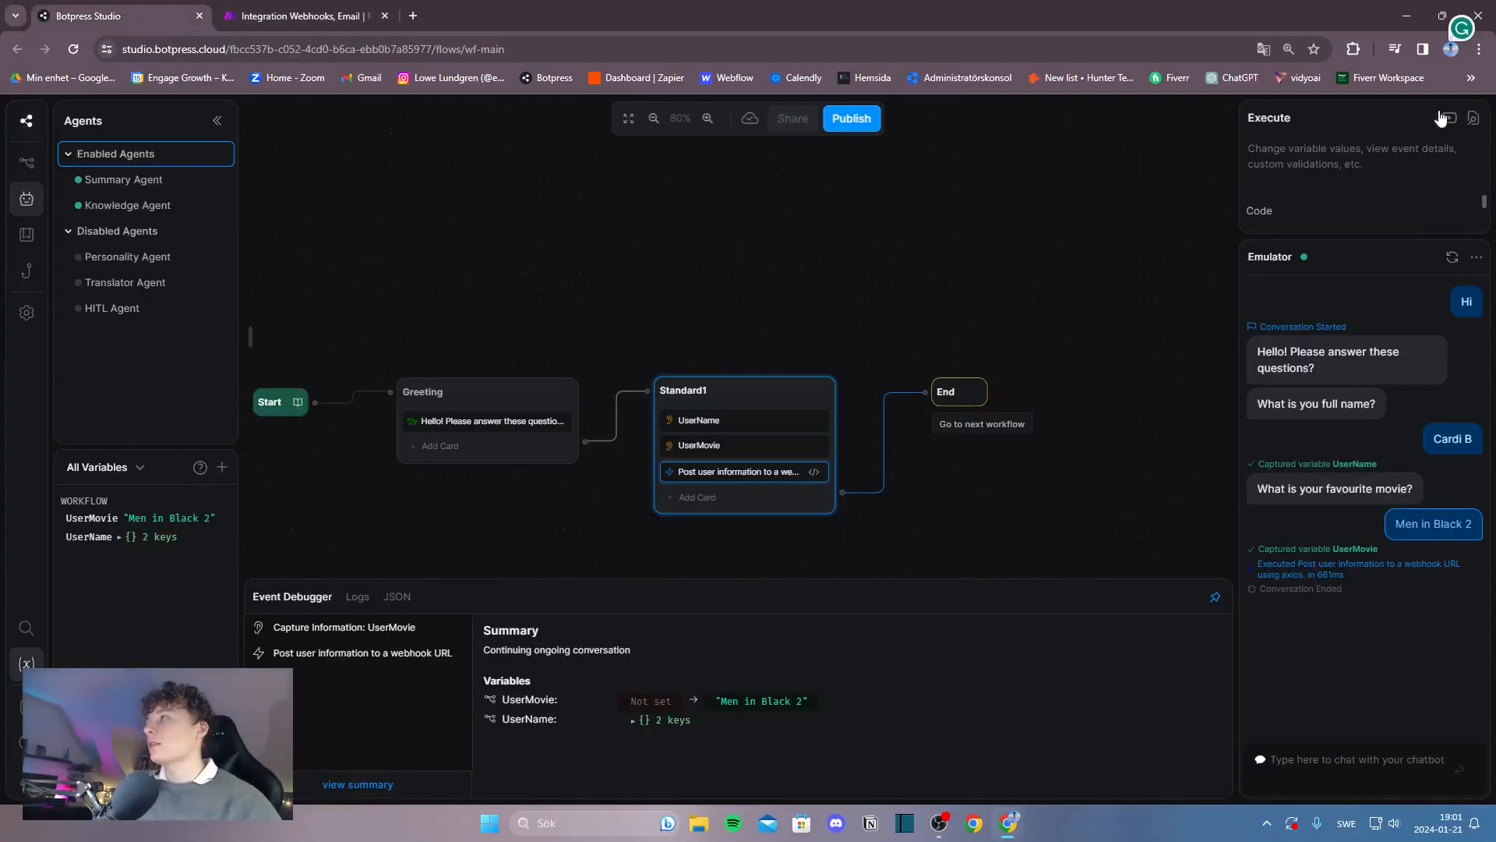
pyautogui.click(1452, 257)
pyautogui.write('Hey')
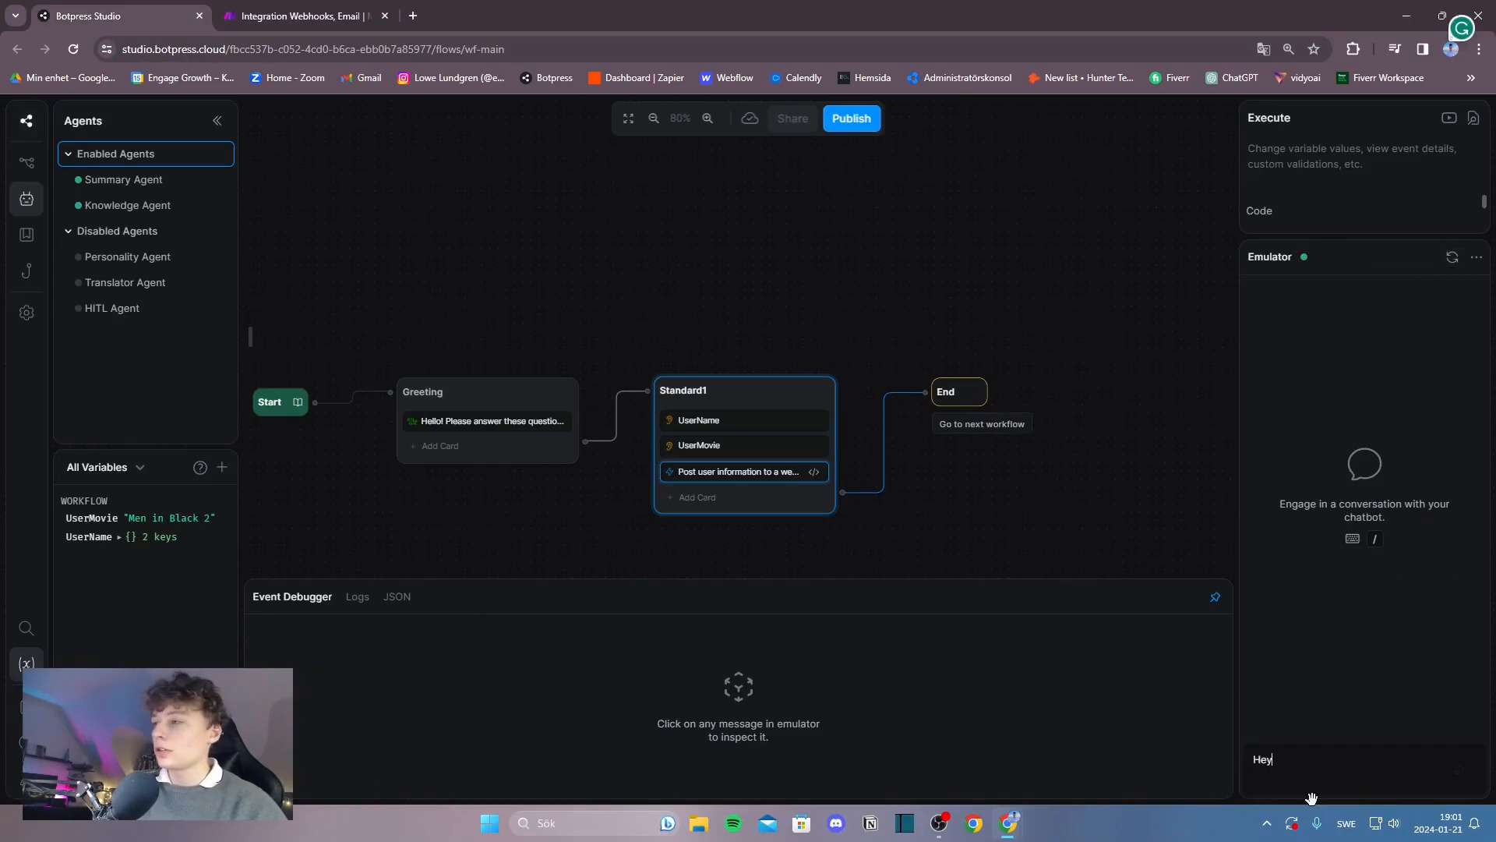
pyautogui.press('Return')
pyautogui.write('Cardi B')
pyautogui.press('Return')
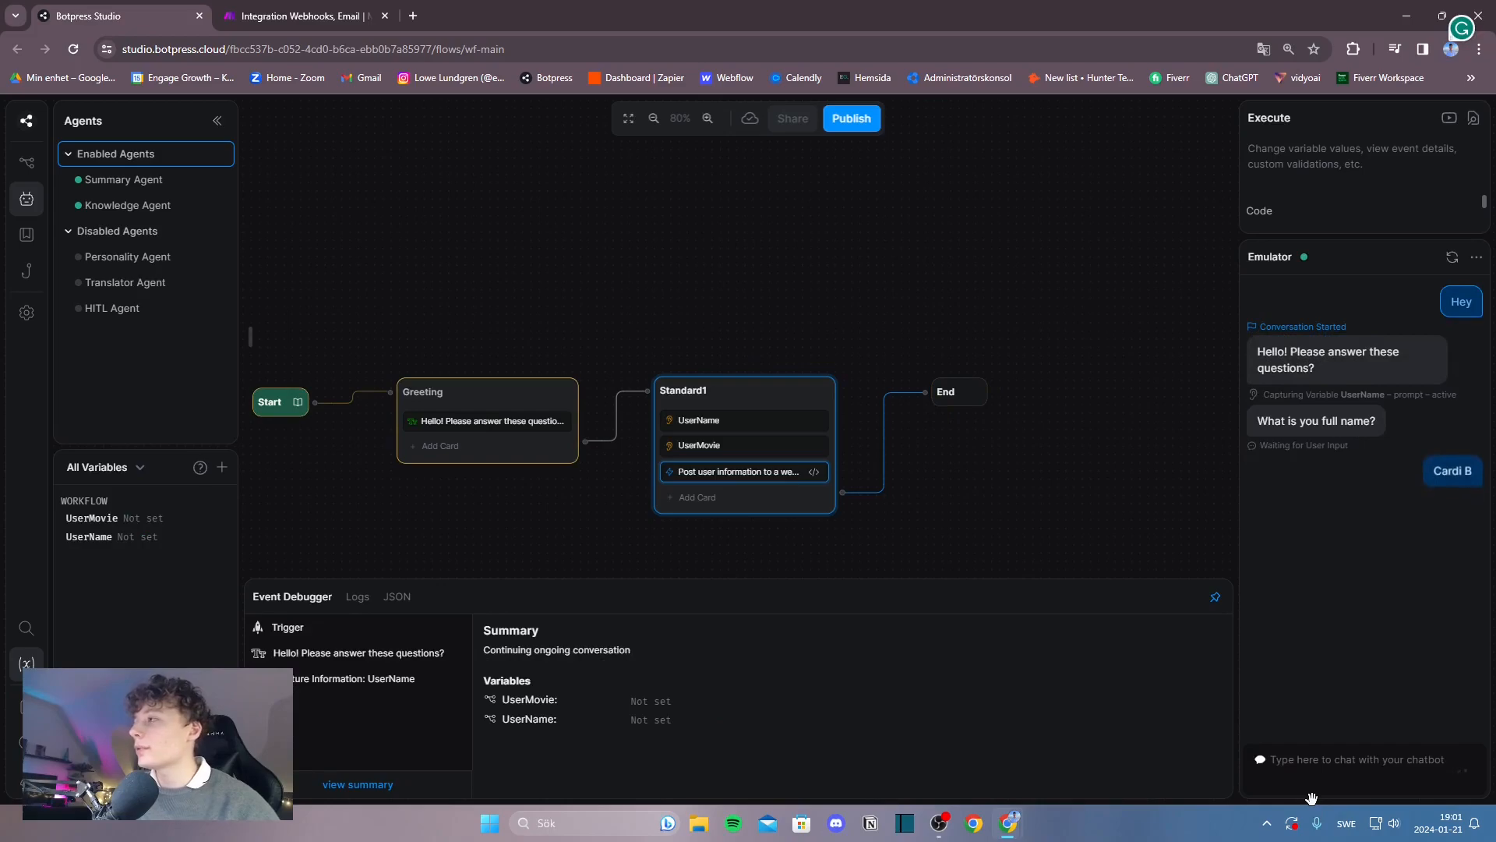
pyautogui.write('Me')
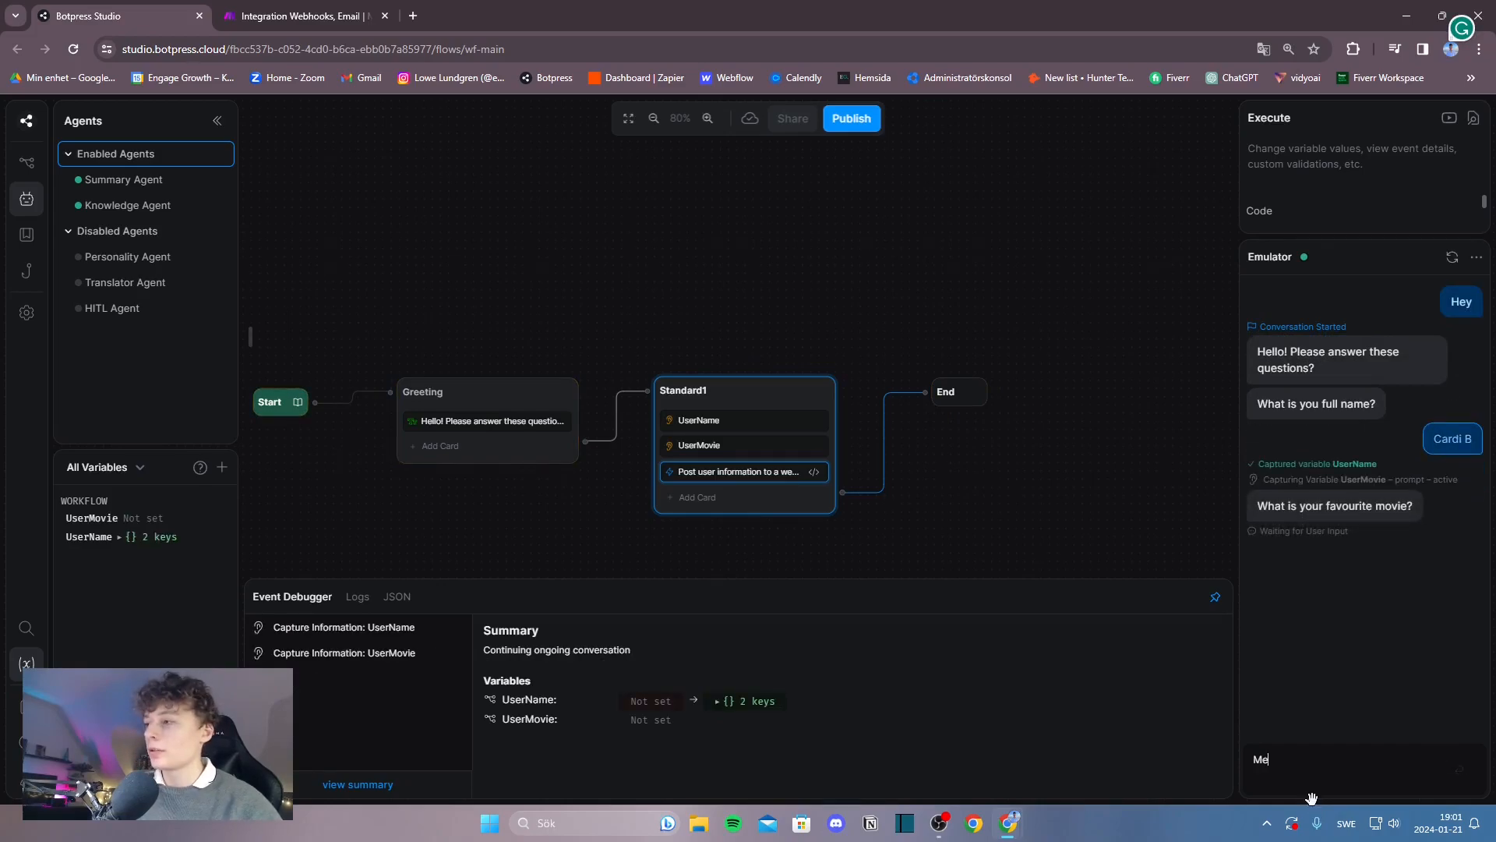
pyautogui.write('n in Black 2')
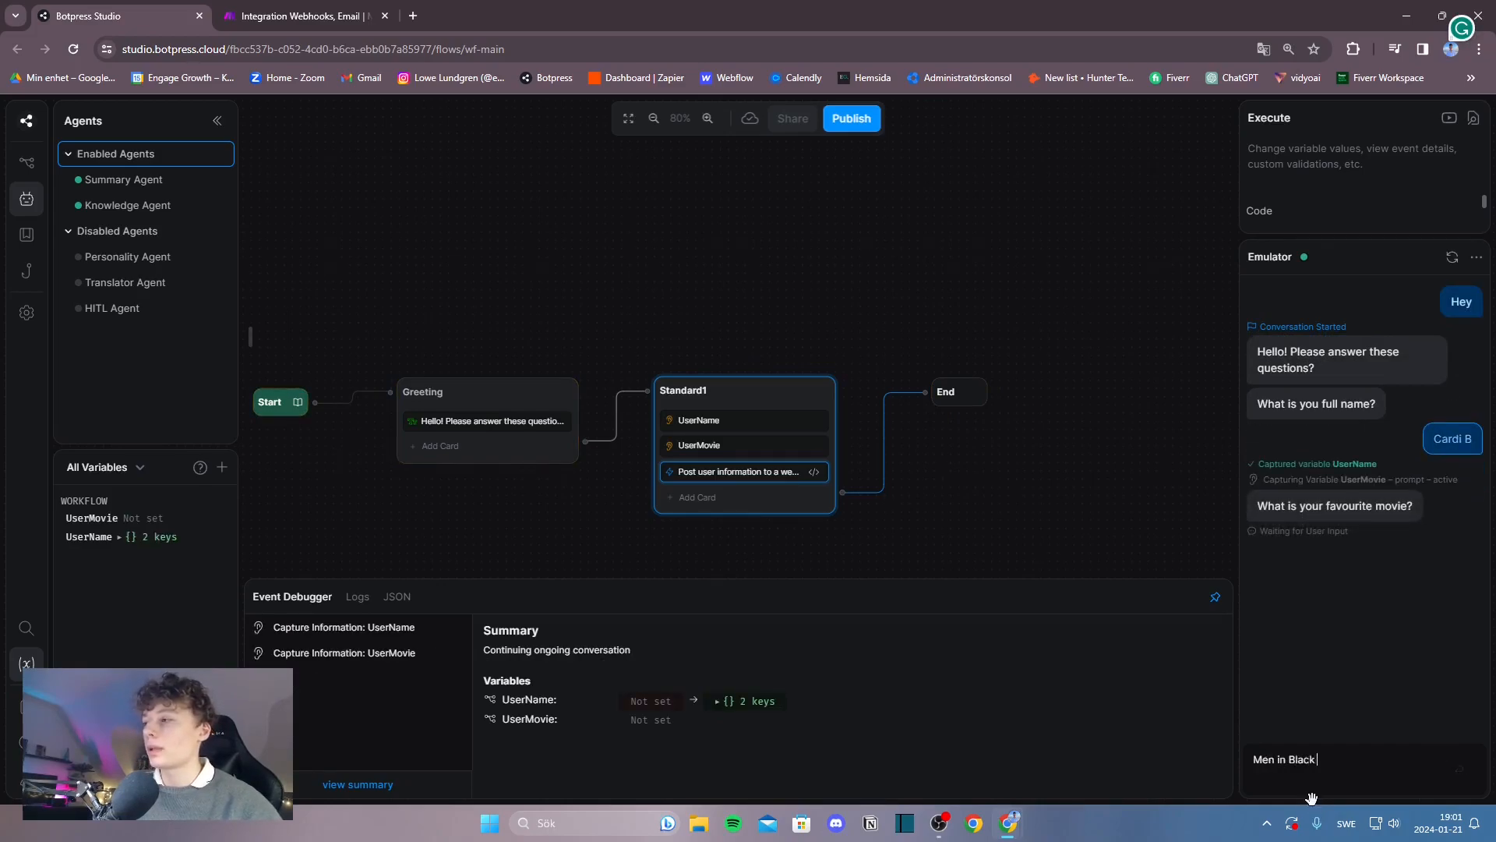
pyautogui.press('Return')
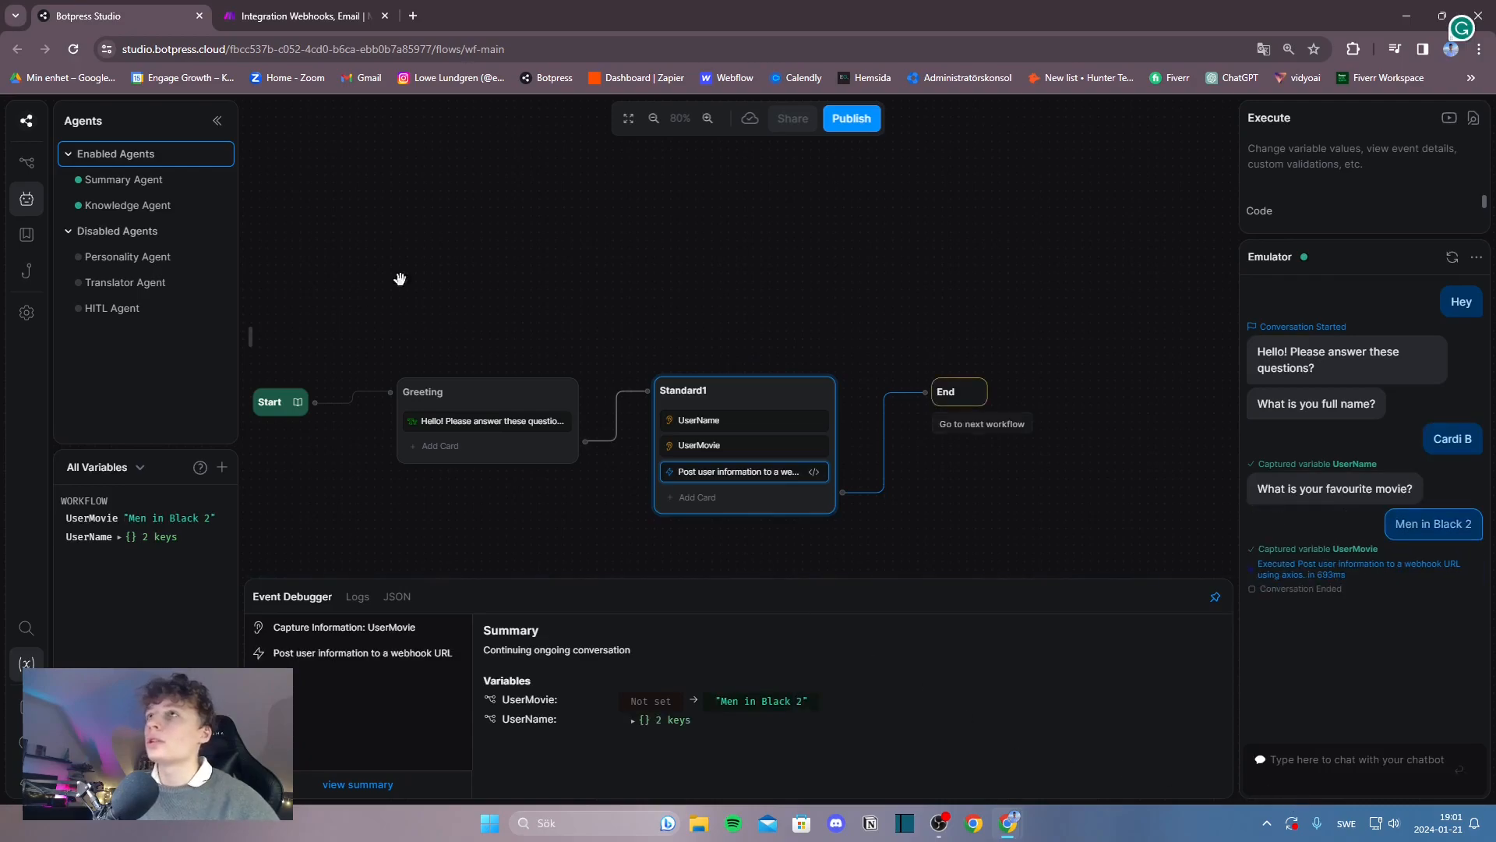
pyautogui.click(413, 16)
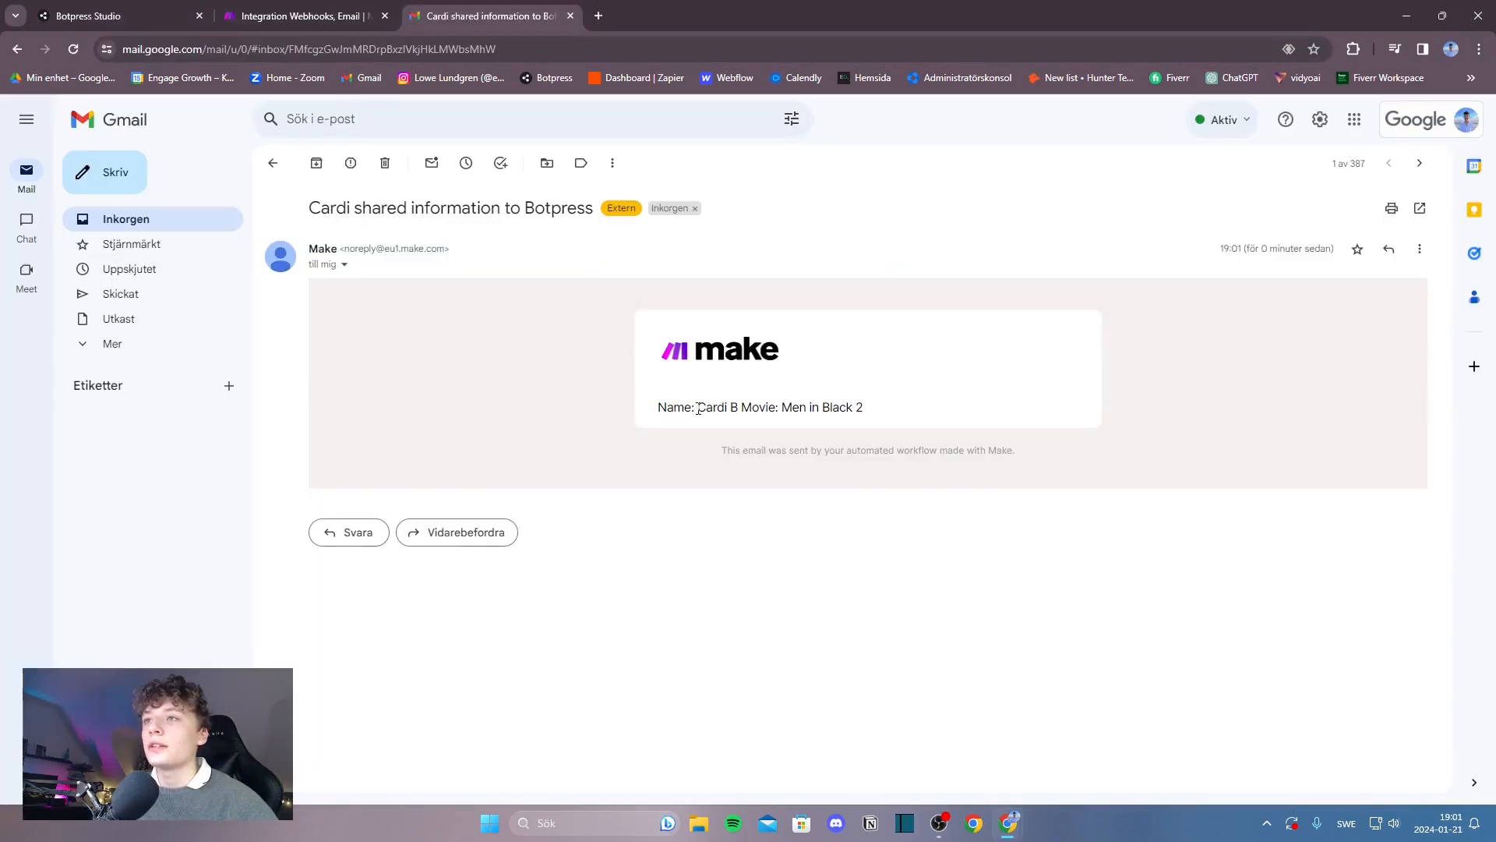